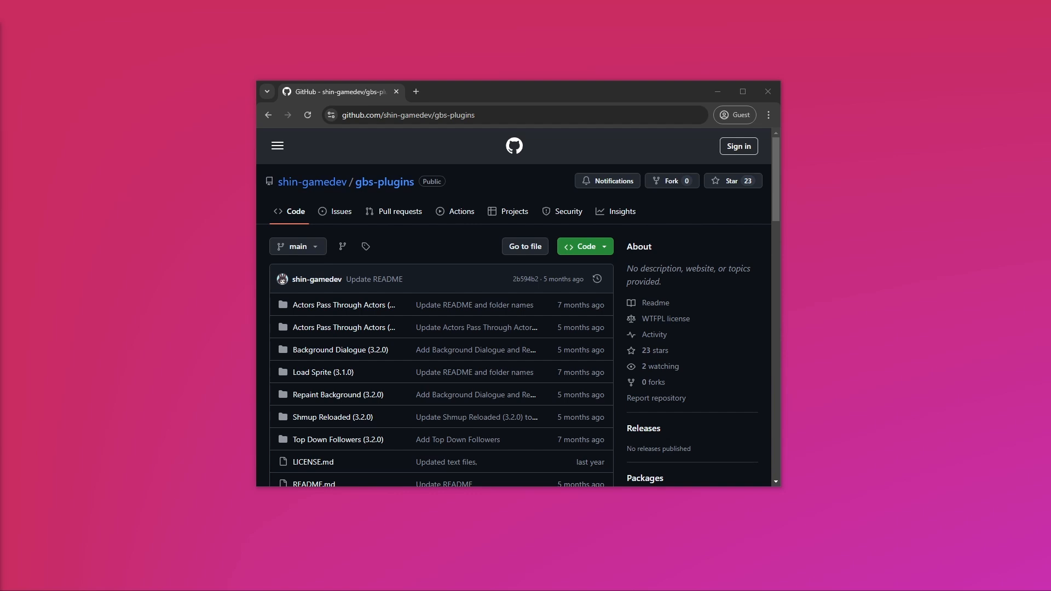
# Look through the project's plugins folder down to the engine source of Adventure Reforged (4.0.0), and return to that plugin's top folder
pyautogui.moveTo(0, 237); pyautogui.dragTo(356, 63)
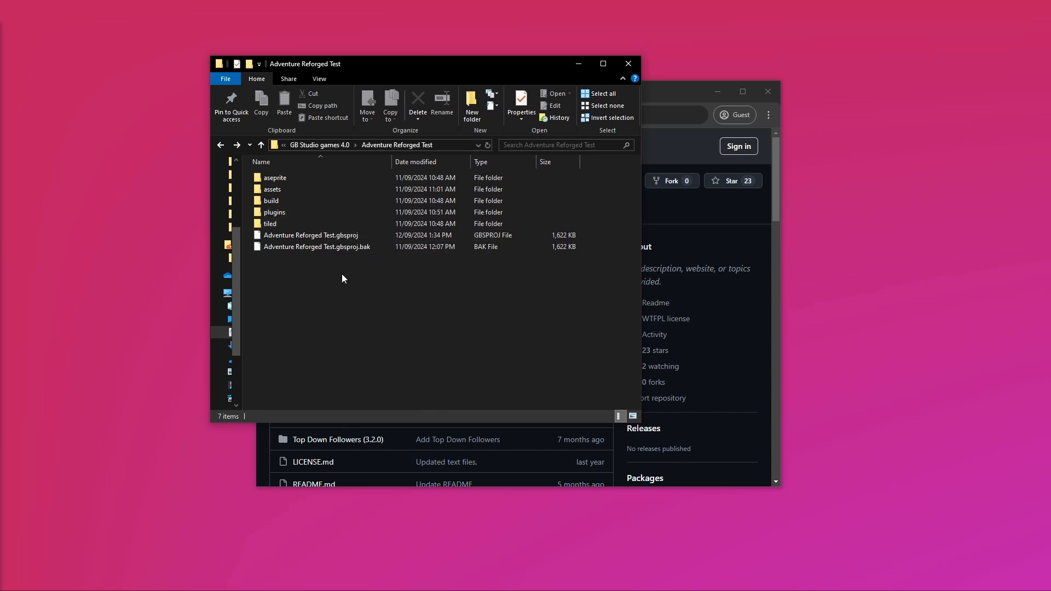
pyautogui.doubleClick(315, 212)
pyautogui.click(340, 195)
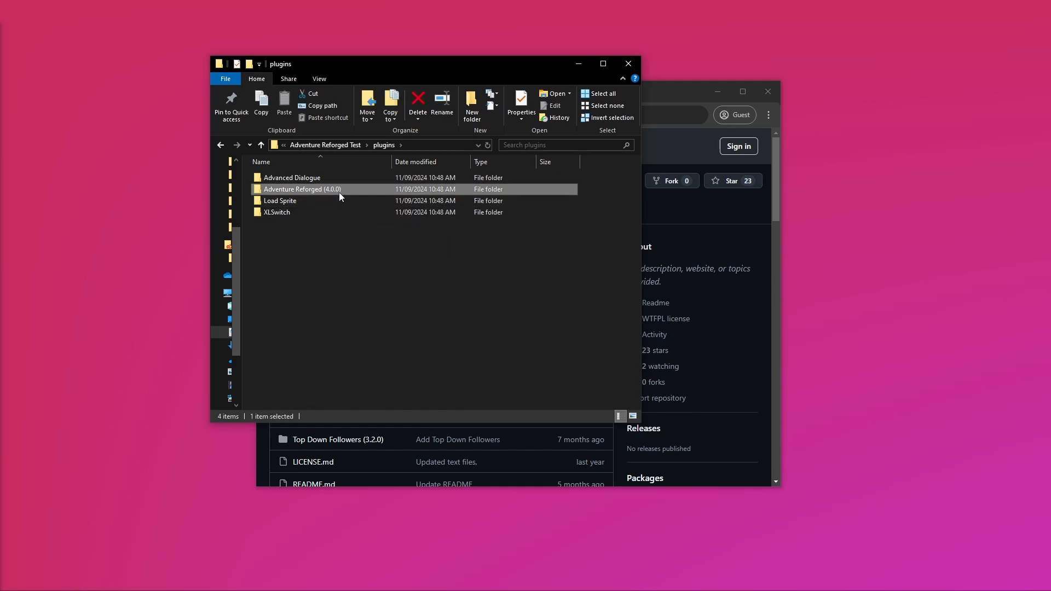
pyautogui.doubleClick(339, 192)
pyautogui.doubleClick(335, 180)
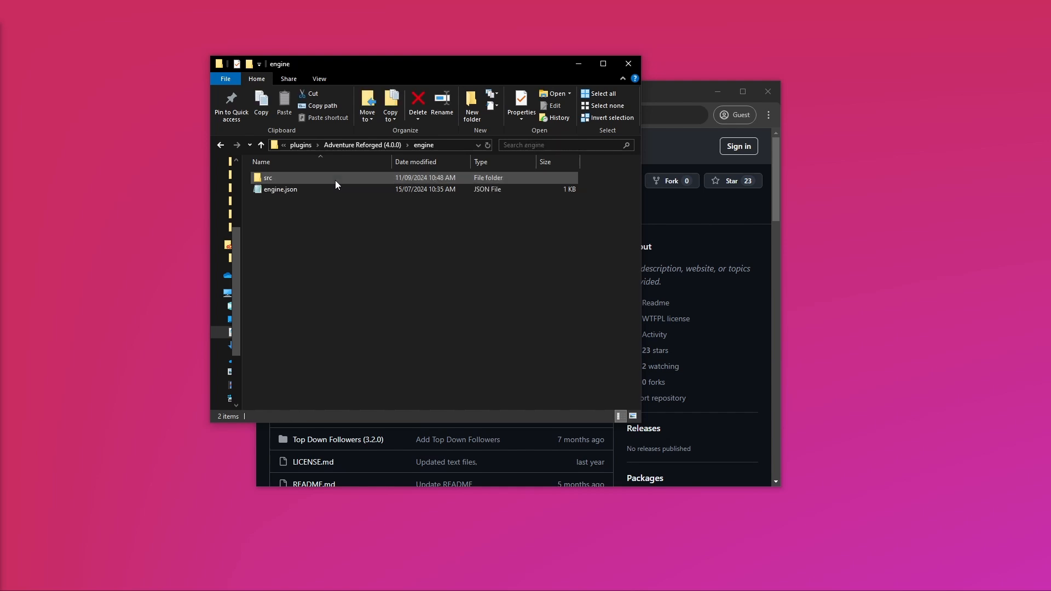
pyautogui.doubleClick(334, 179)
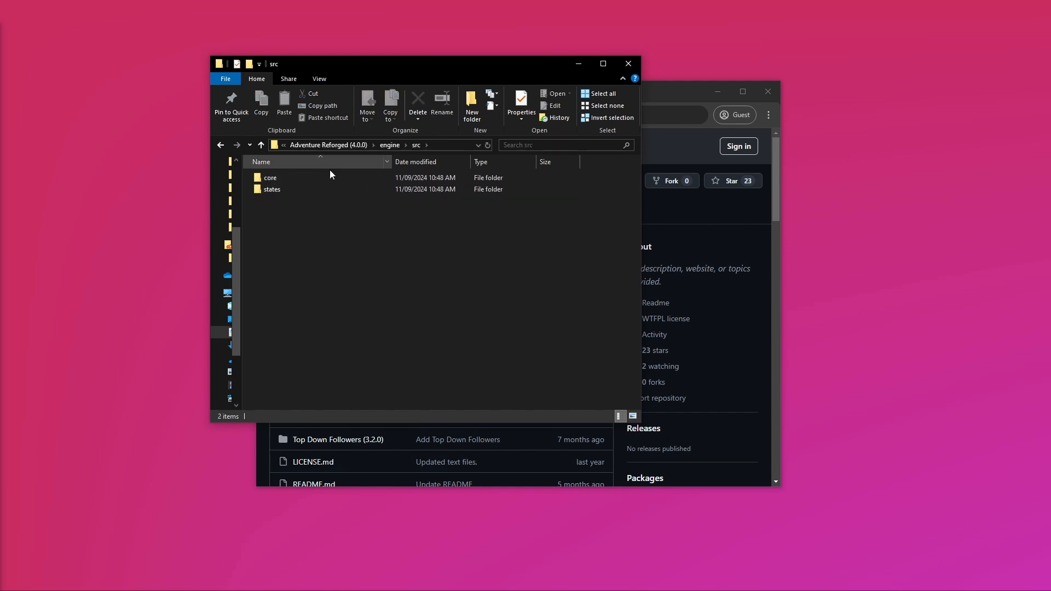
pyautogui.click(341, 146)
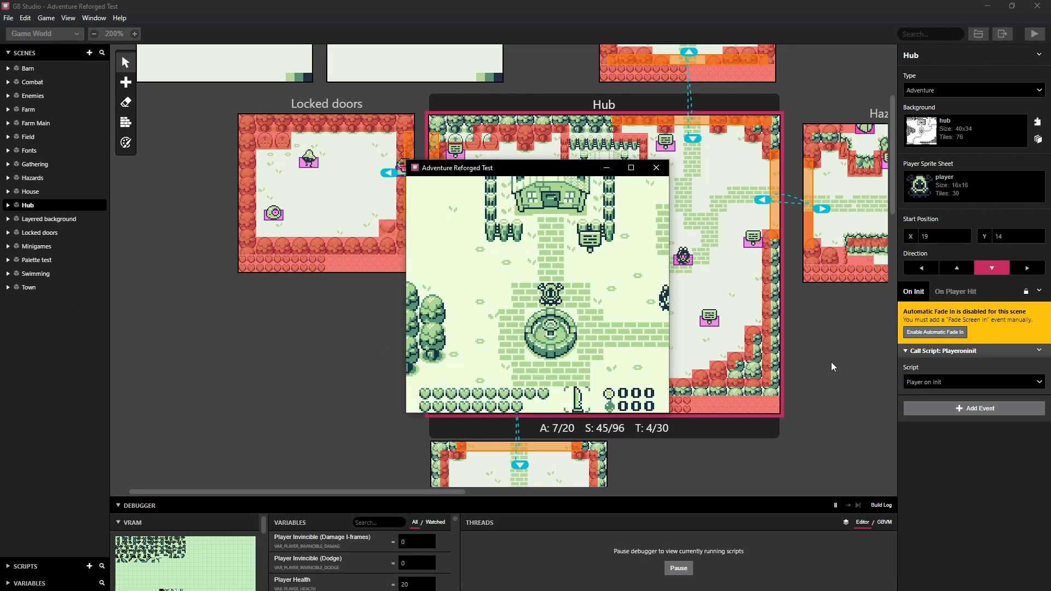
# Playtest movement in the Hub scene by walking the player around the fountain, the trees and the area near the house
pyautogui.press('Left')
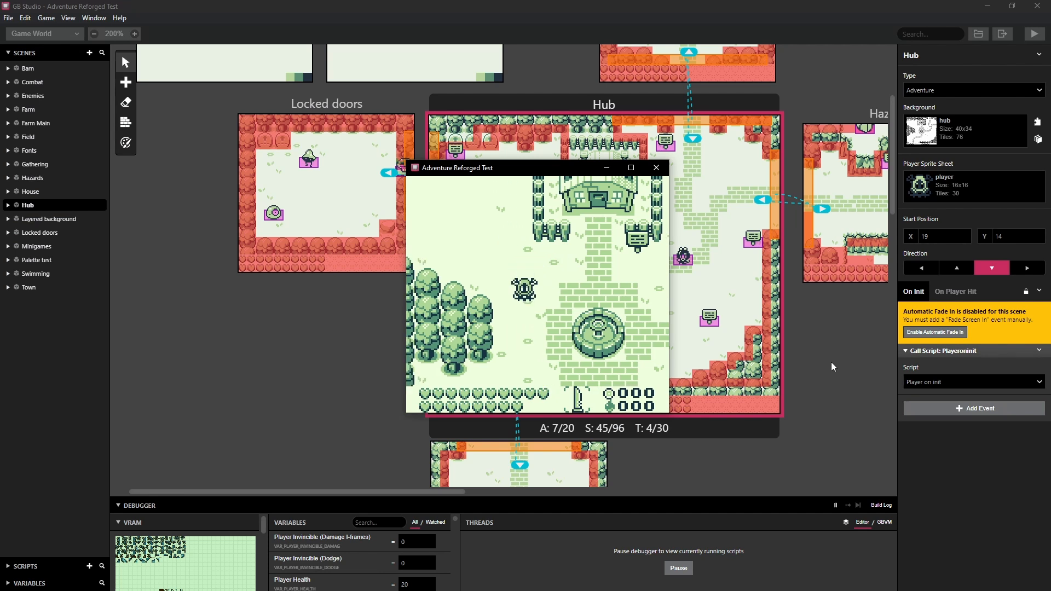
pyautogui.press('Down')
pyautogui.press('Down')
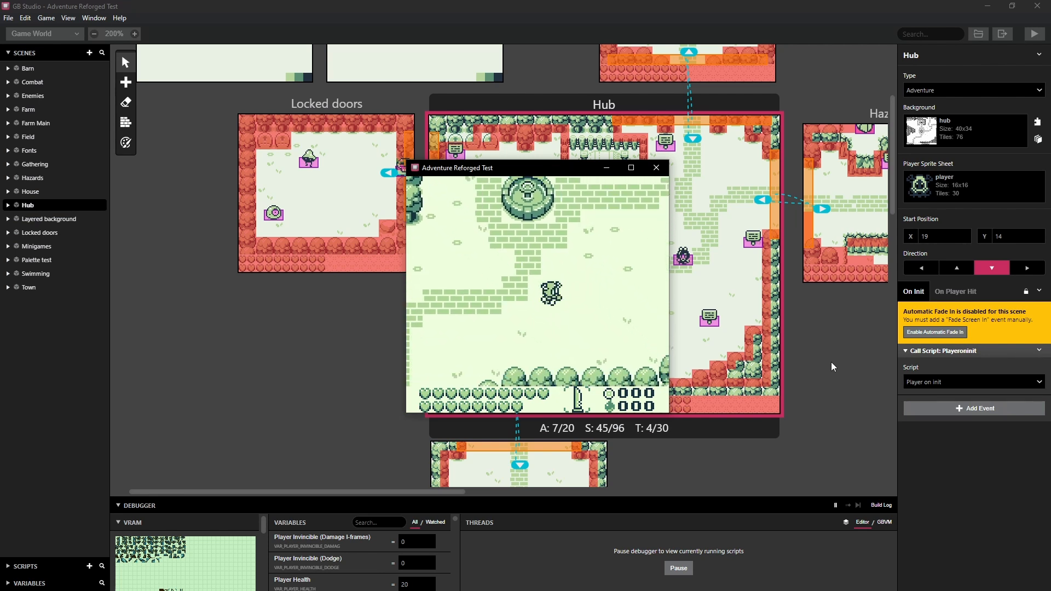
pyautogui.press('Left')
pyautogui.press('Up')
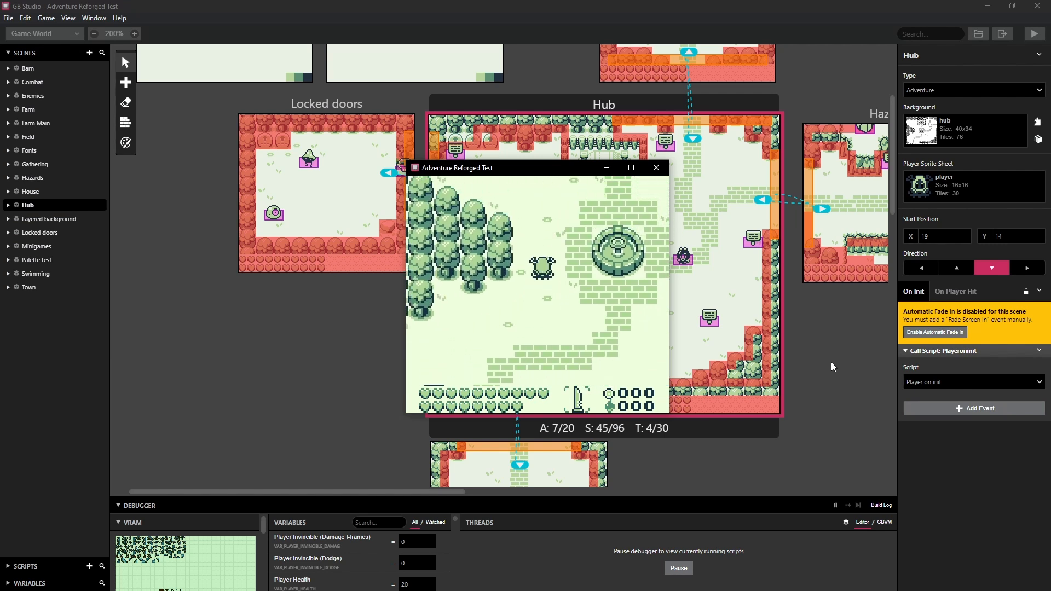
pyautogui.press('Up')
pyautogui.press('Left')
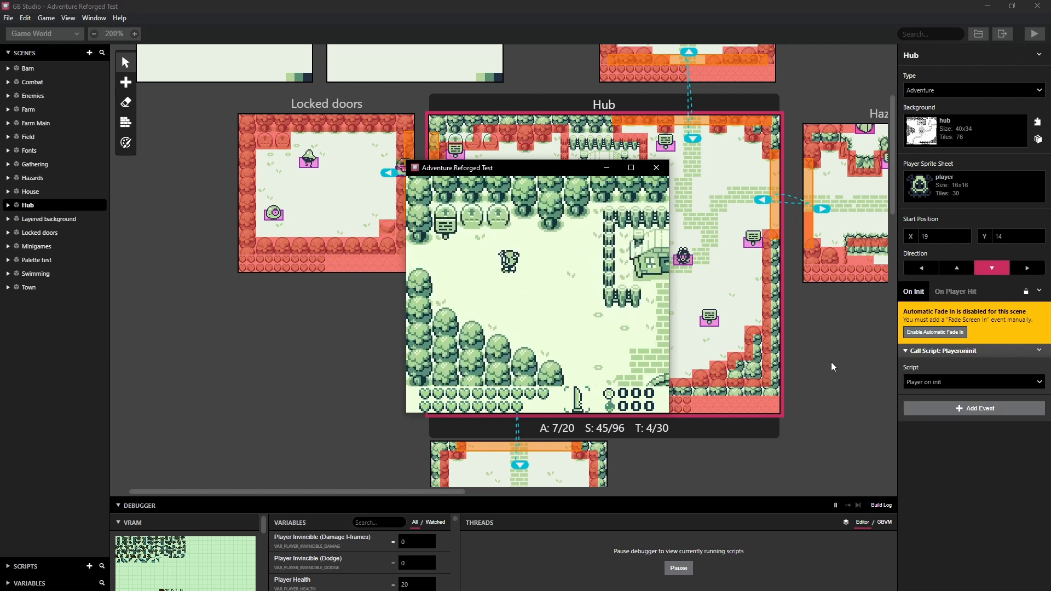
pyautogui.press('Right')
pyautogui.press('Down')
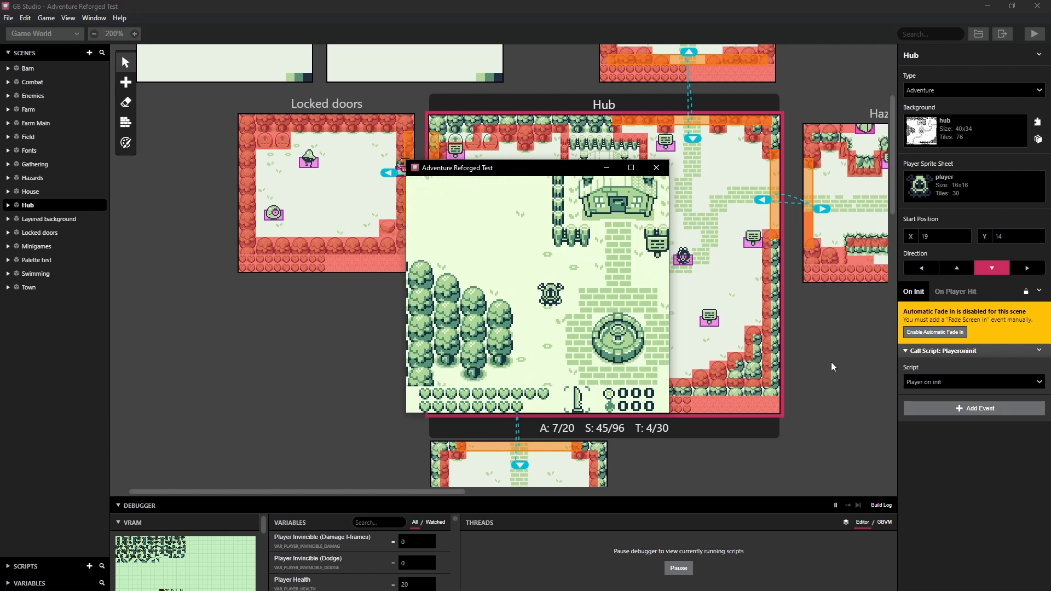
# Walk the player south into the Combat scene and test movement around the rocks and the two moving enemies
pyautogui.press('Down')
pyautogui.press('Left')
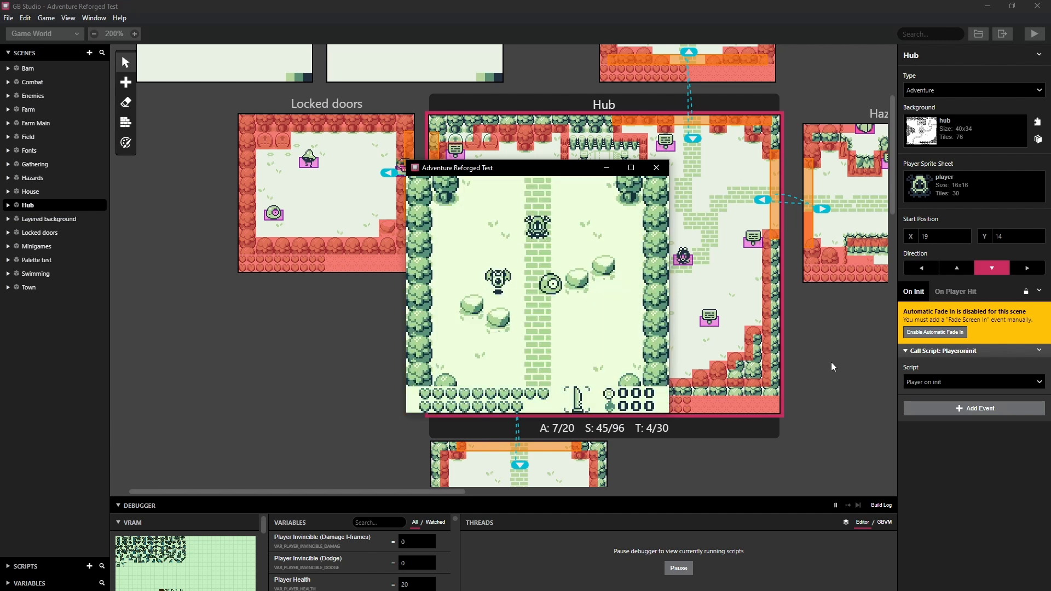
pyautogui.press('Down')
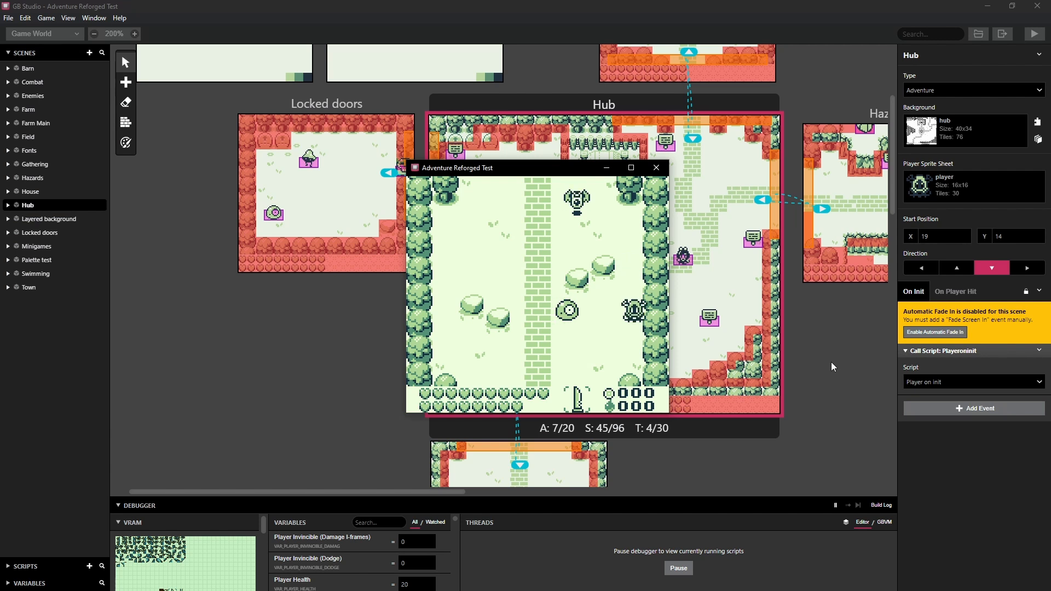
pyautogui.press('Left')
pyautogui.press('Left')
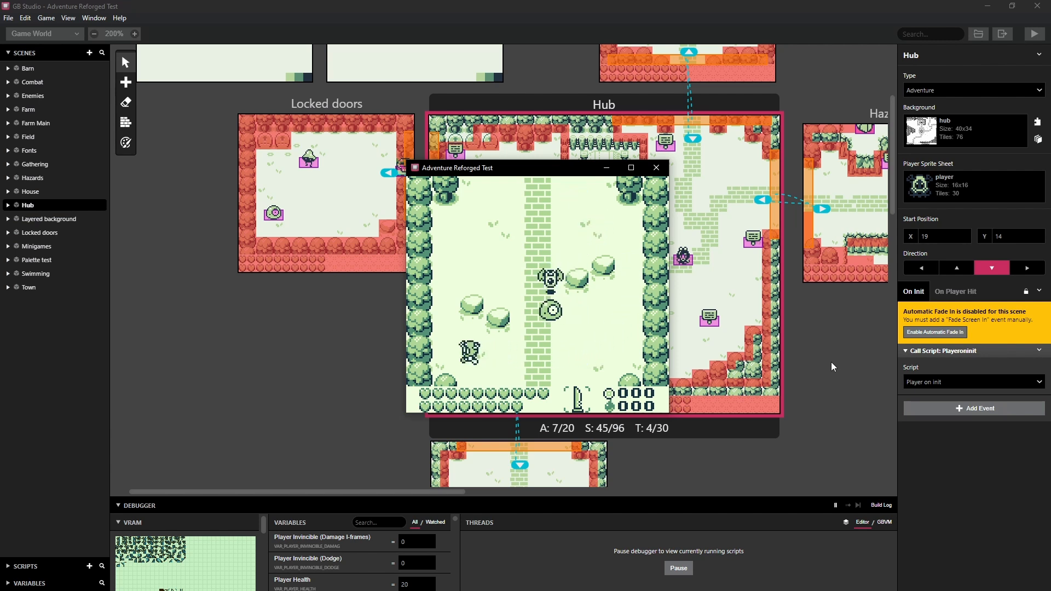
pyautogui.press('Up')
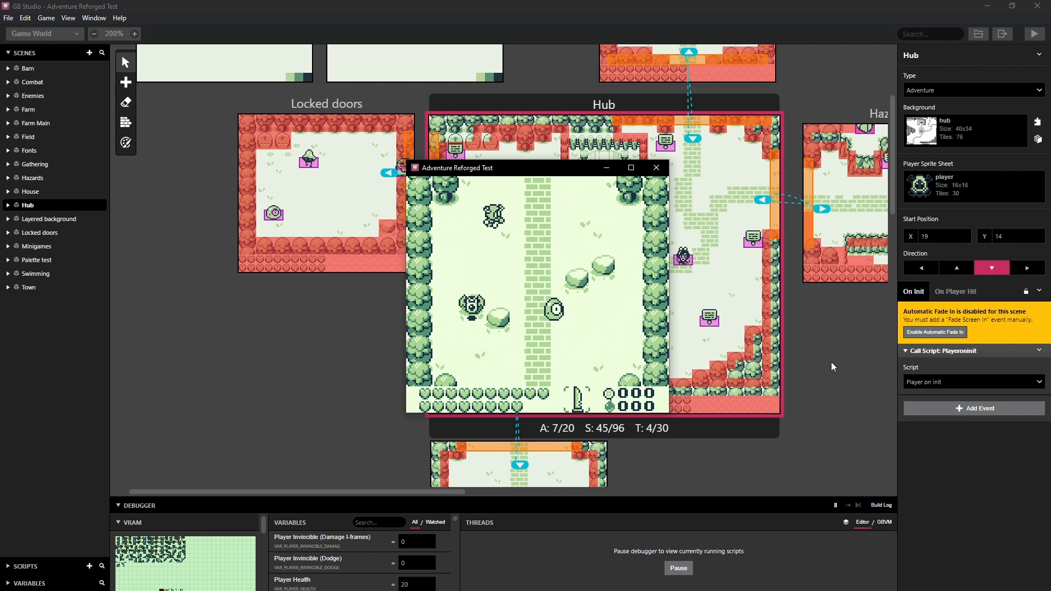
pyautogui.press('Up')
pyautogui.press('Right')
pyautogui.press('Down')
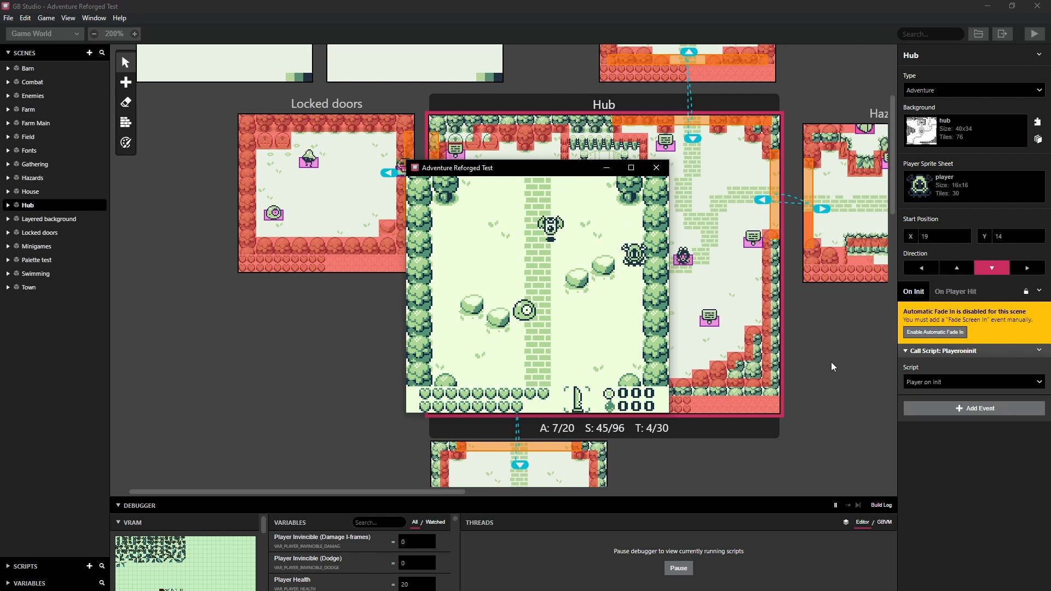
pyautogui.press('Left')
pyautogui.press('Left')
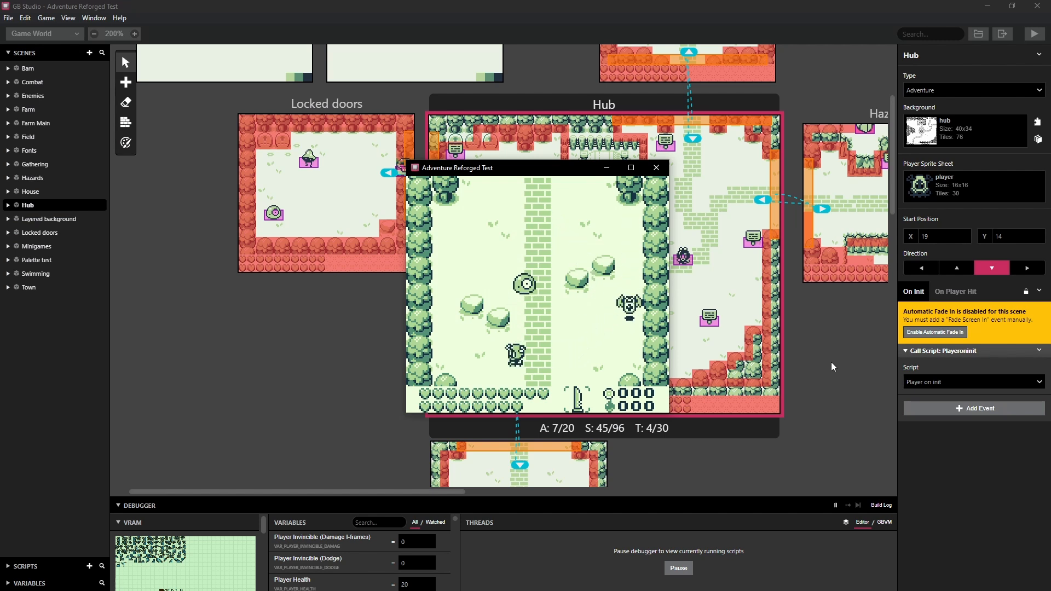
# Bring the player back through the Combat scene's north exit into the Hub
pyautogui.press('Up')
pyautogui.press('Up')
pyautogui.press('Right')
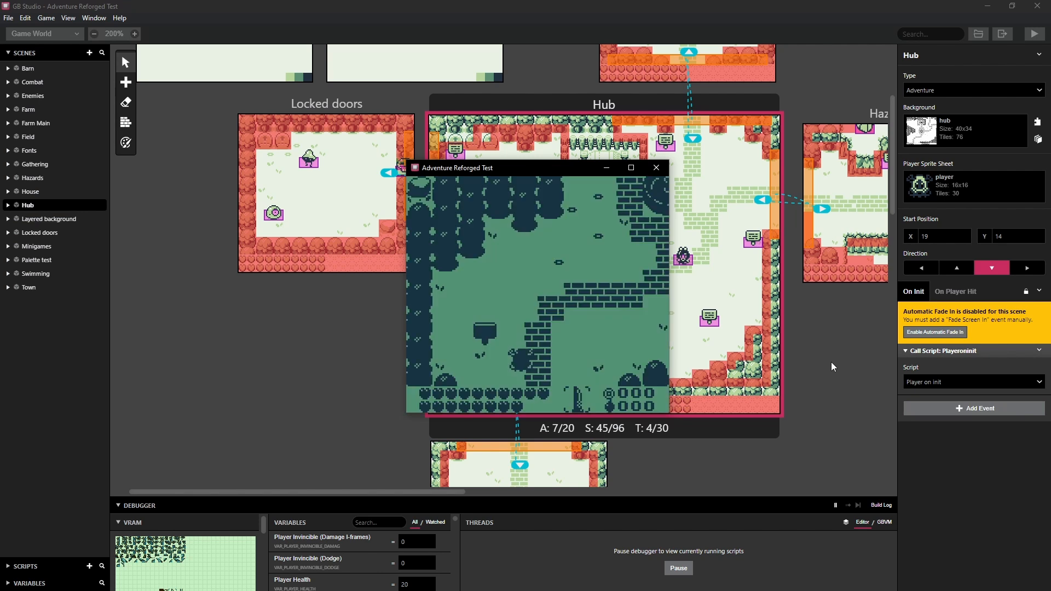
# Walk the player across the Hub to the signs on its eastern side, testing movement around them
pyautogui.press('Up')
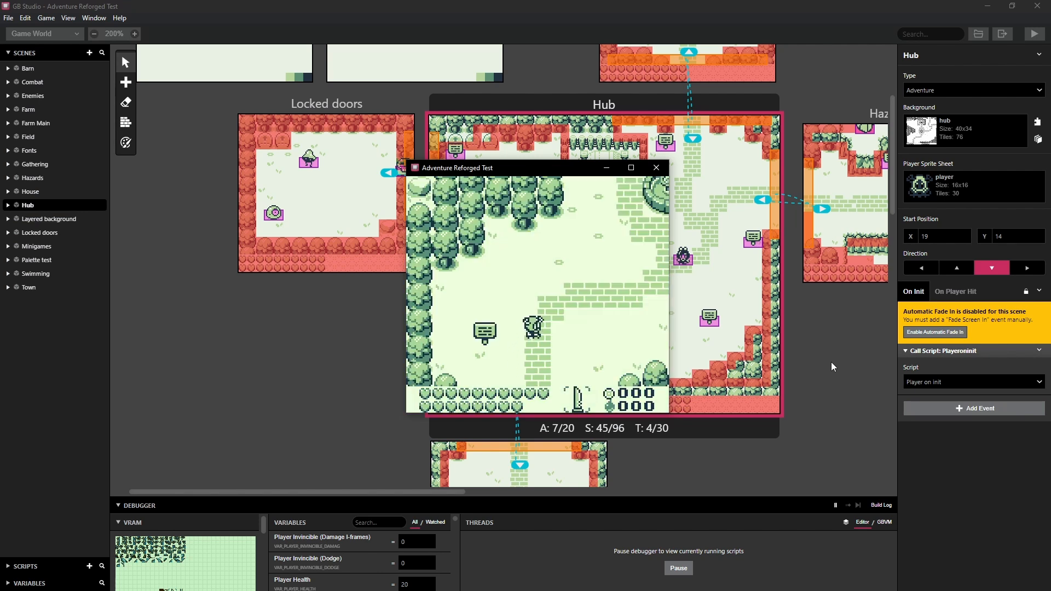
pyautogui.press('Right')
pyautogui.press('Right')
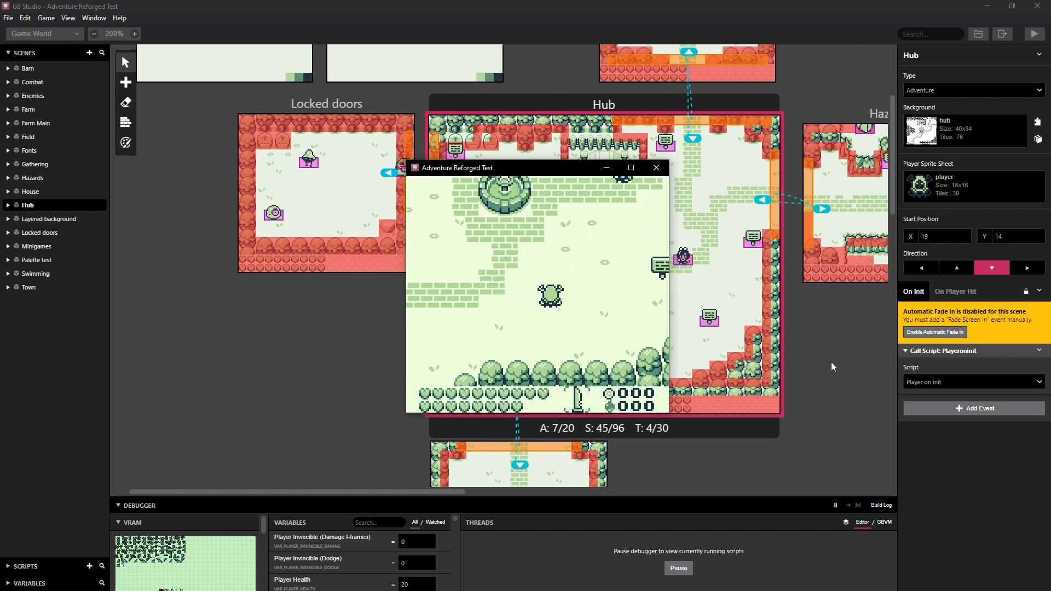
pyautogui.press('Up')
pyautogui.press('Up')
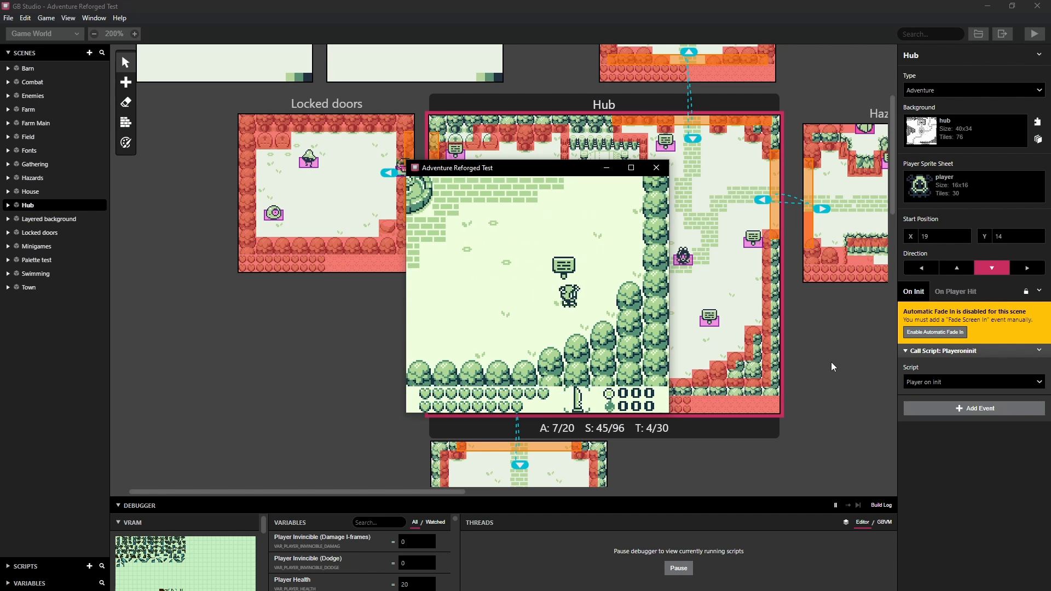
pyautogui.press('Left')
pyautogui.press('Up')
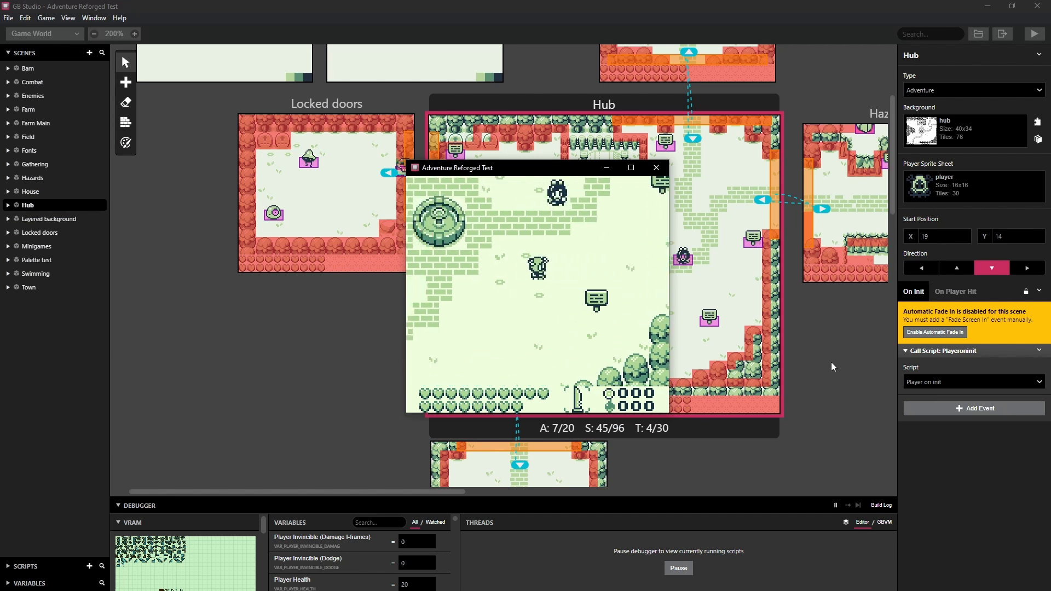
pyautogui.press('Right')
pyautogui.press('Left')
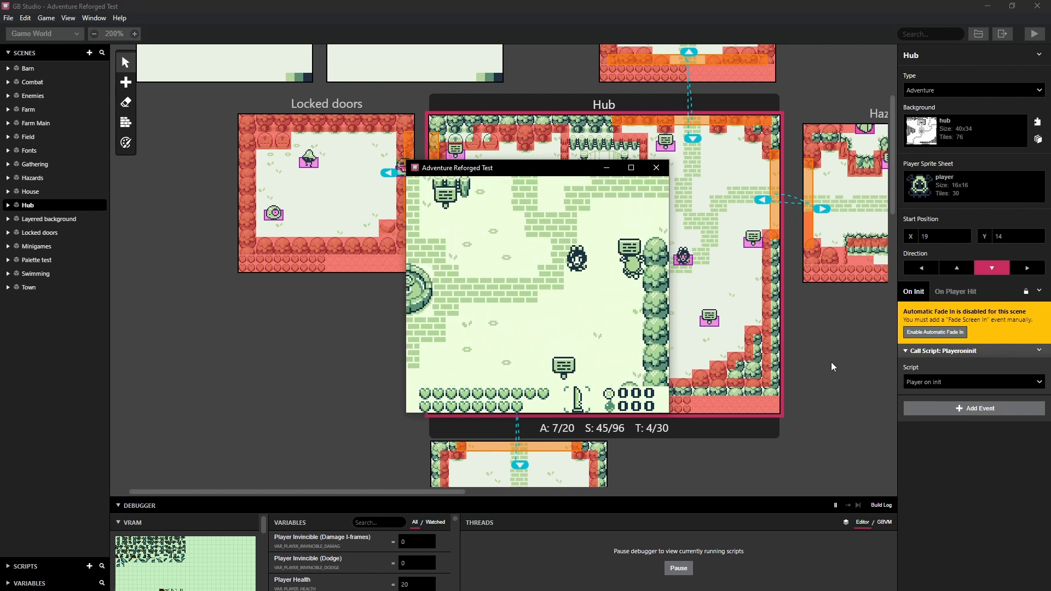
# Walk the player back southwest across the Hub to the sign beside the southern path
pyautogui.press('Down')
pyautogui.press('Left')
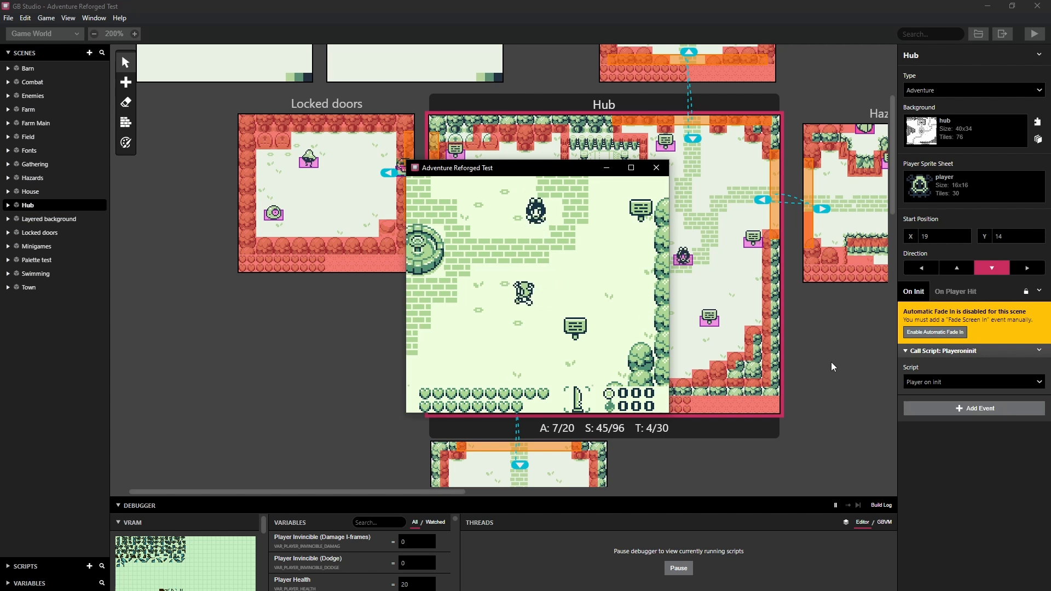
pyautogui.press('Down')
pyautogui.press('Left')
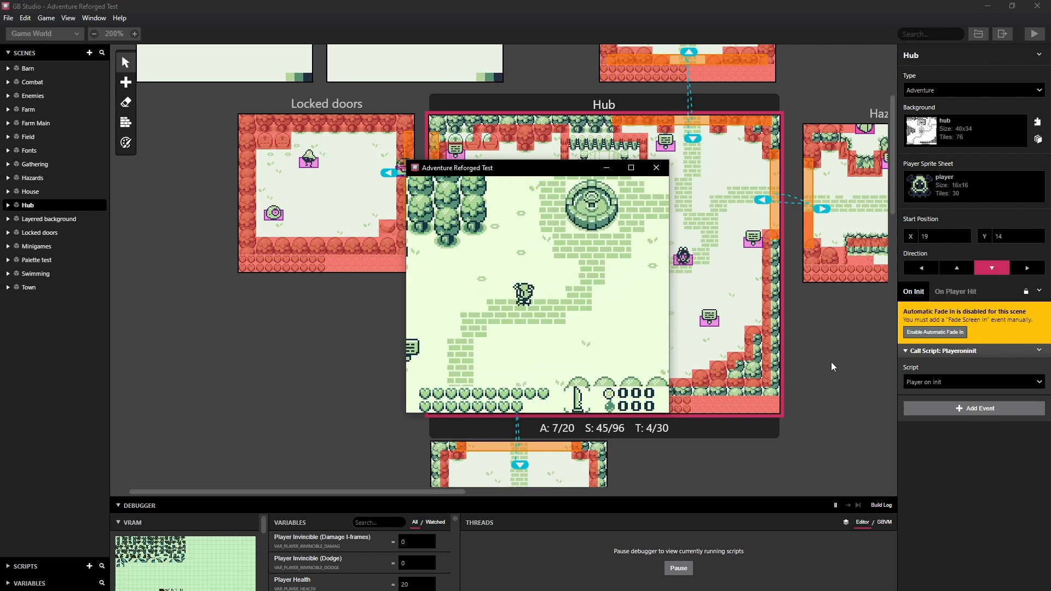
pyautogui.press('Down')
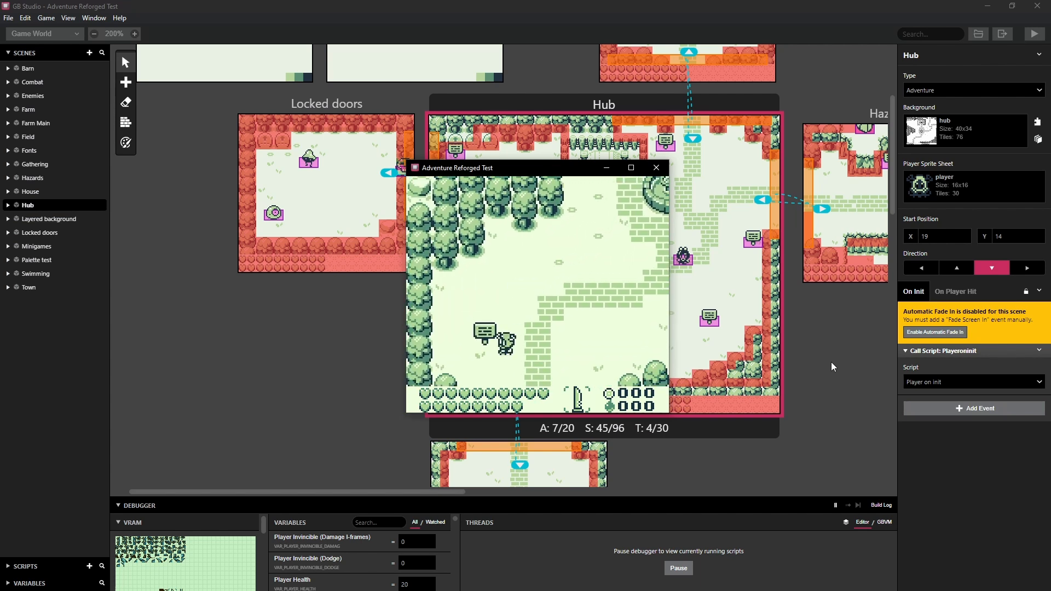
# Circle the player around the sign beside the southern path, interact with it and read its dialogue through
pyautogui.press('Up')
pyautogui.press('Left')
pyautogui.press('Down')
pyautogui.press('Right')
pyautogui.press('Down')
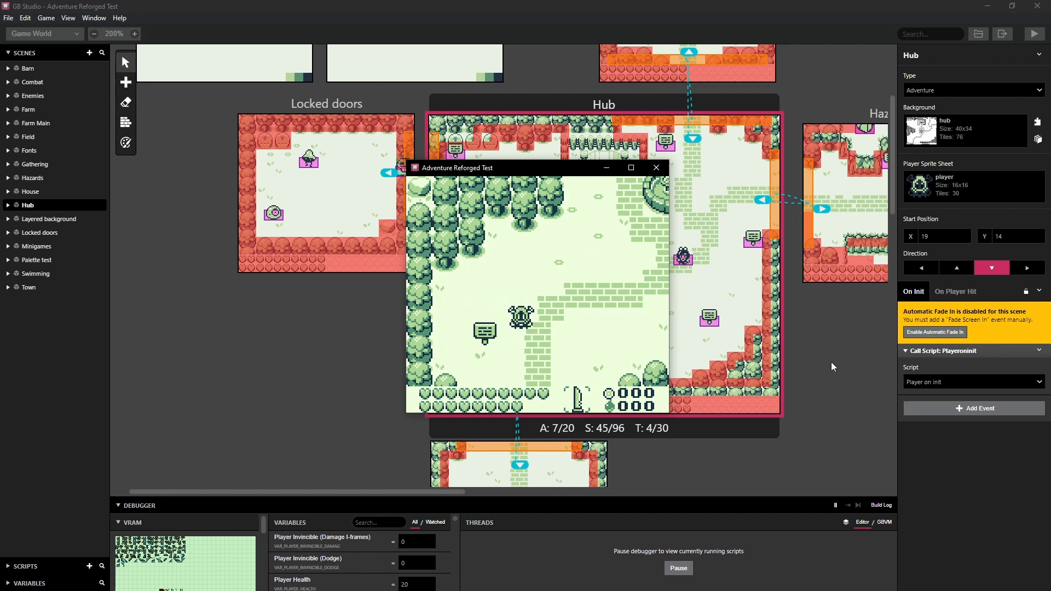
pyautogui.press('Down')
pyautogui.press('Left')
pyautogui.press('z')
pyautogui.press('z')
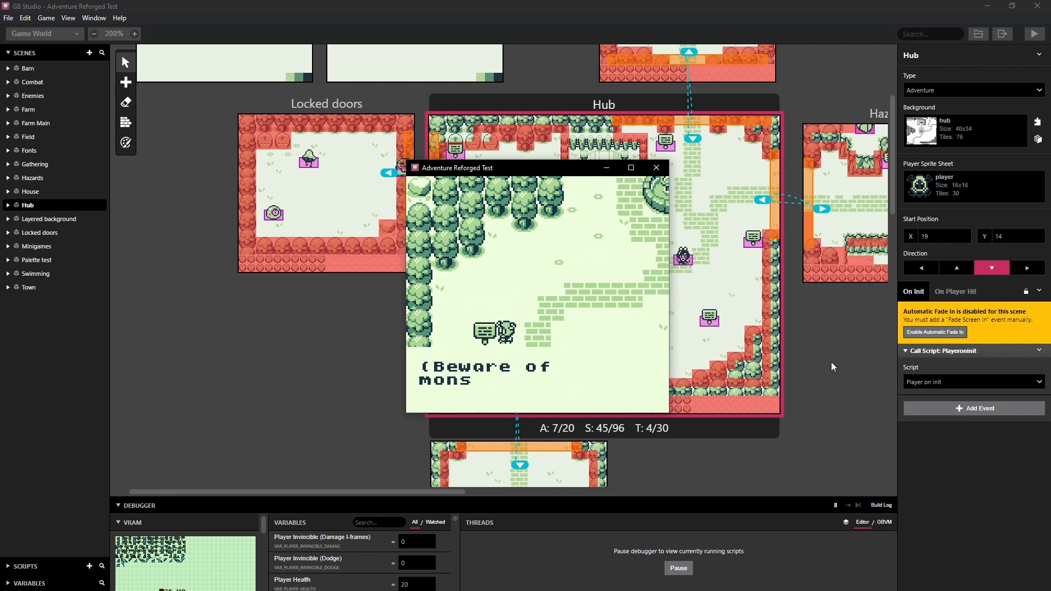
pyautogui.press('z')
pyautogui.press('Right')
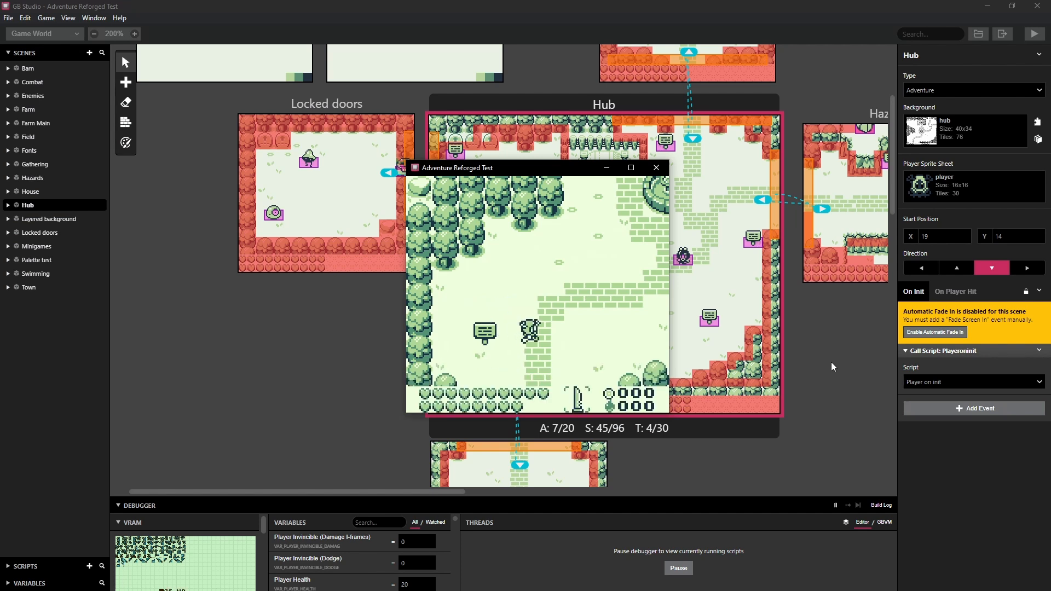
# Take the player out through the Hub's southern exit and straight back into the Hub
pyautogui.press('Left')
pyautogui.press('Down')
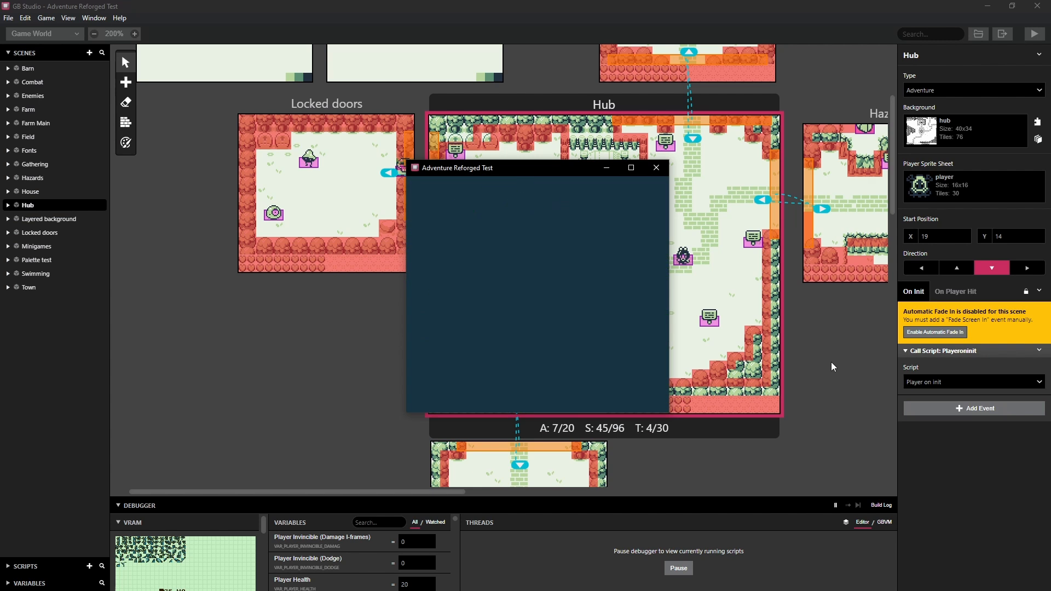
pyautogui.press('Up')
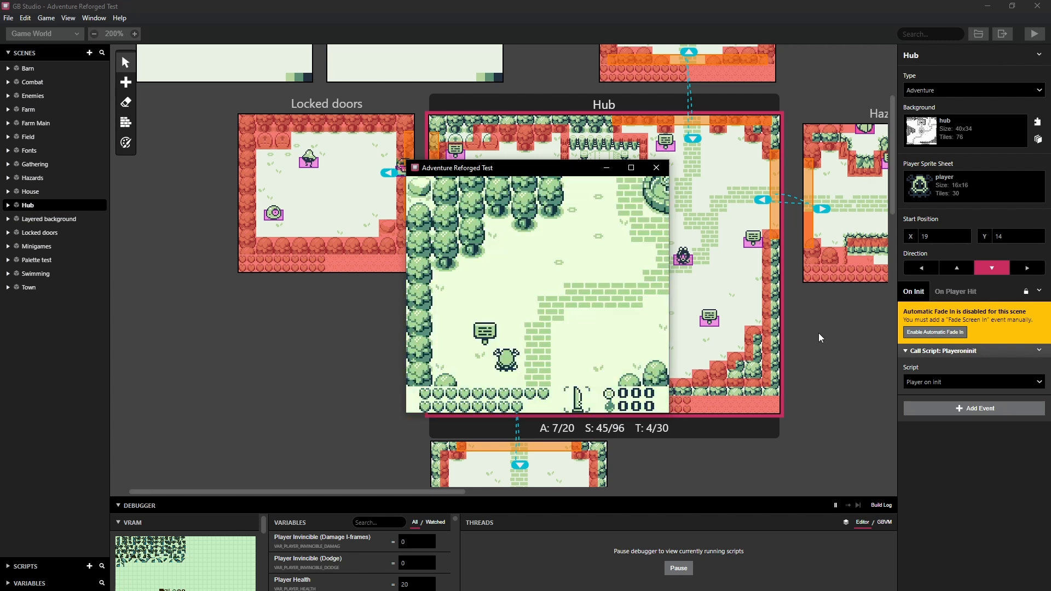
# Select the sign actor beside the Hub's southern path to examine its interaction script, and return to the running game
pyautogui.click(277, 310)
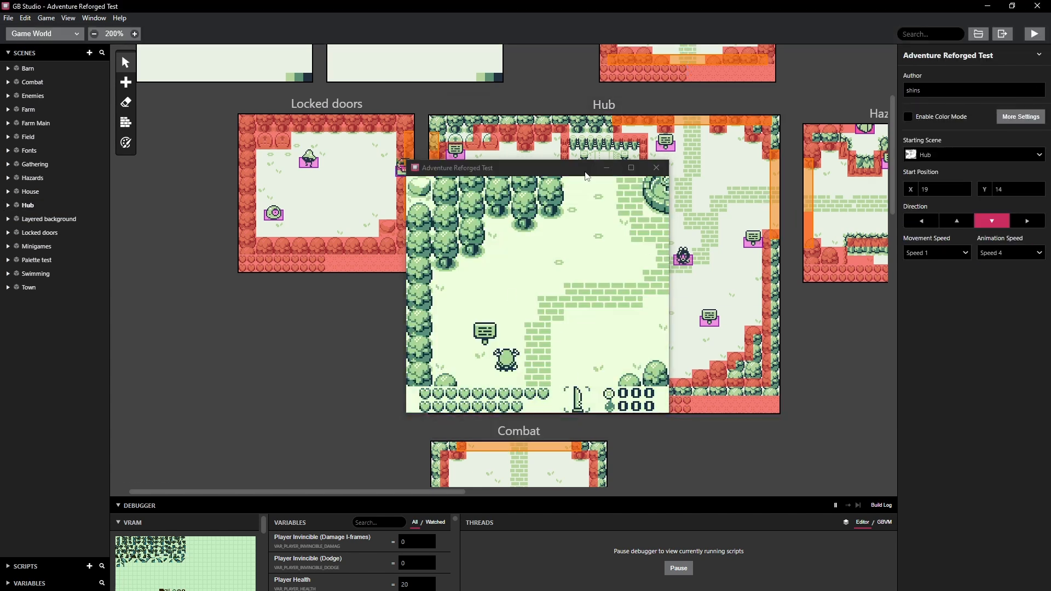
pyautogui.click(480, 362)
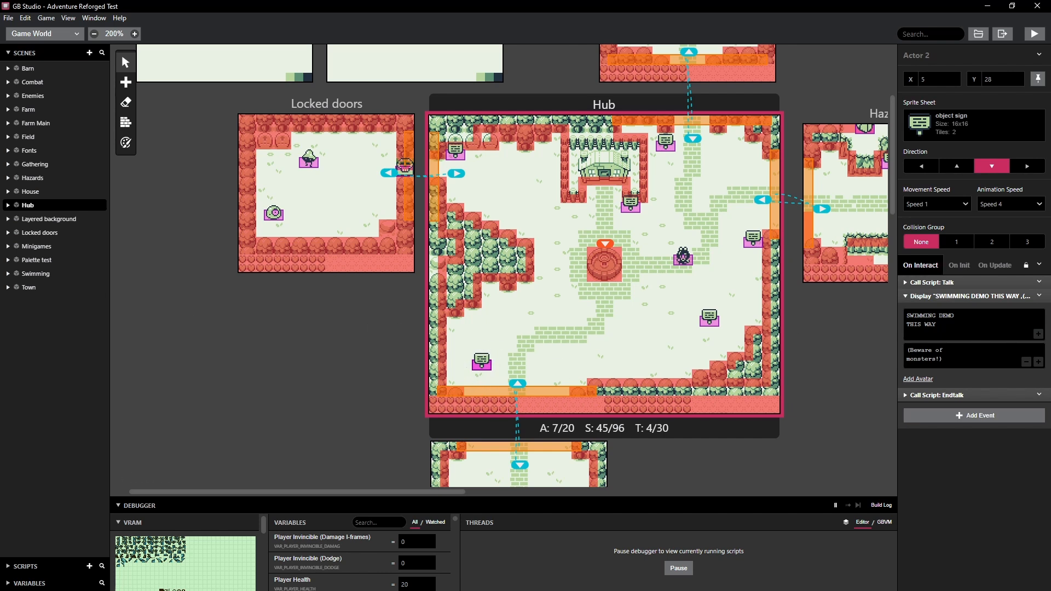
pyautogui.moveTo(473, 227); pyautogui.dragTo(559, 156)
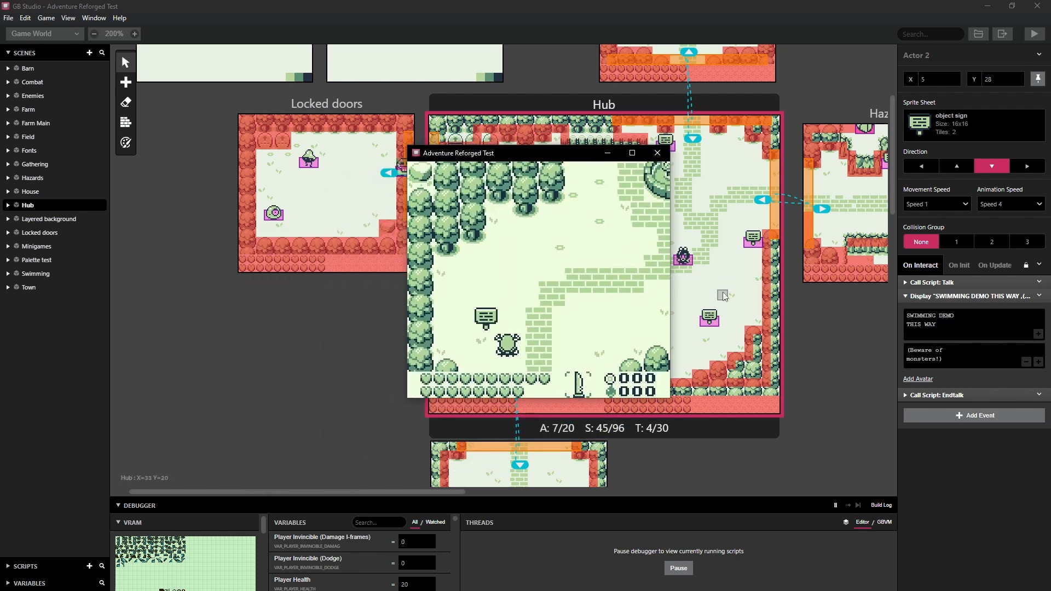
# Walk the player northeast through the Hub to the character standing east of the fountain
pyautogui.press('Up')
pyautogui.press('Right')
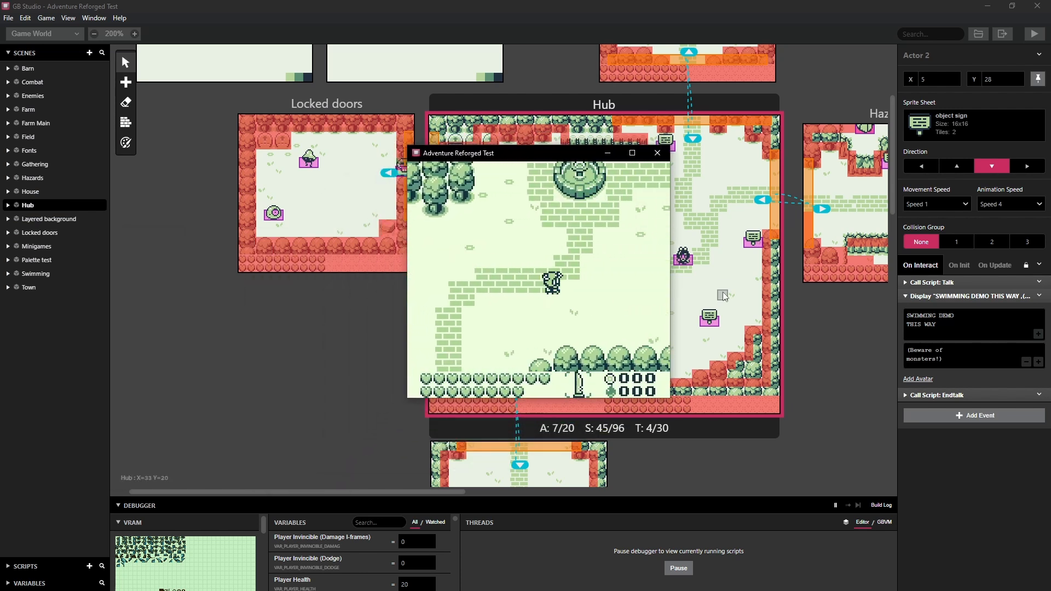
pyautogui.press('Up')
pyautogui.press('Right')
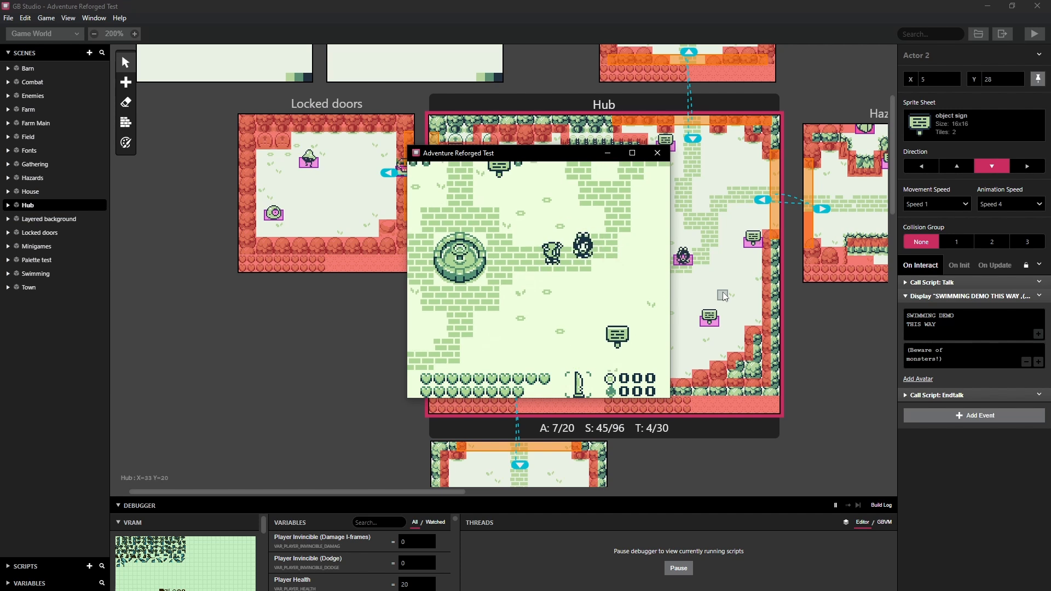
# Walk the player past the wandering character to the Hub's eastern sign, and back west into the character
pyautogui.press('Up')
pyautogui.press('Right')
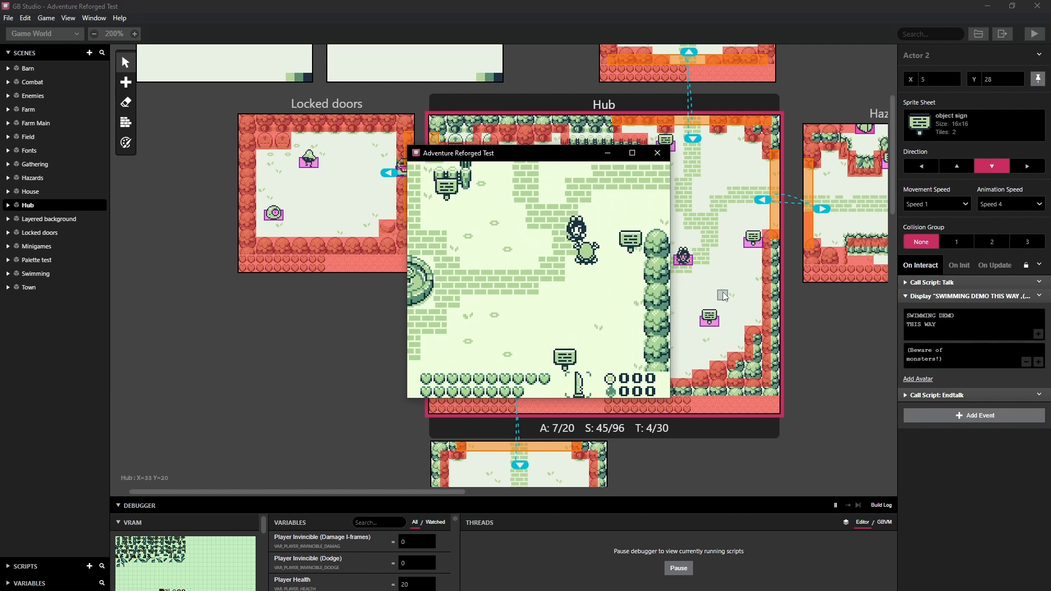
pyautogui.press('Down')
pyautogui.press('Left')
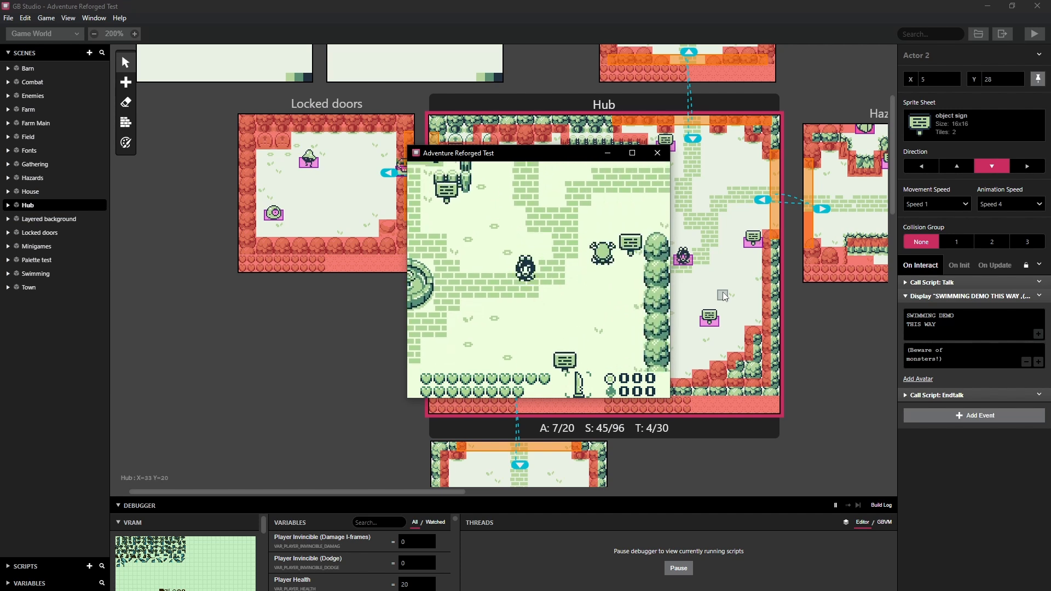
pyautogui.press('Up')
pyautogui.press('Right')
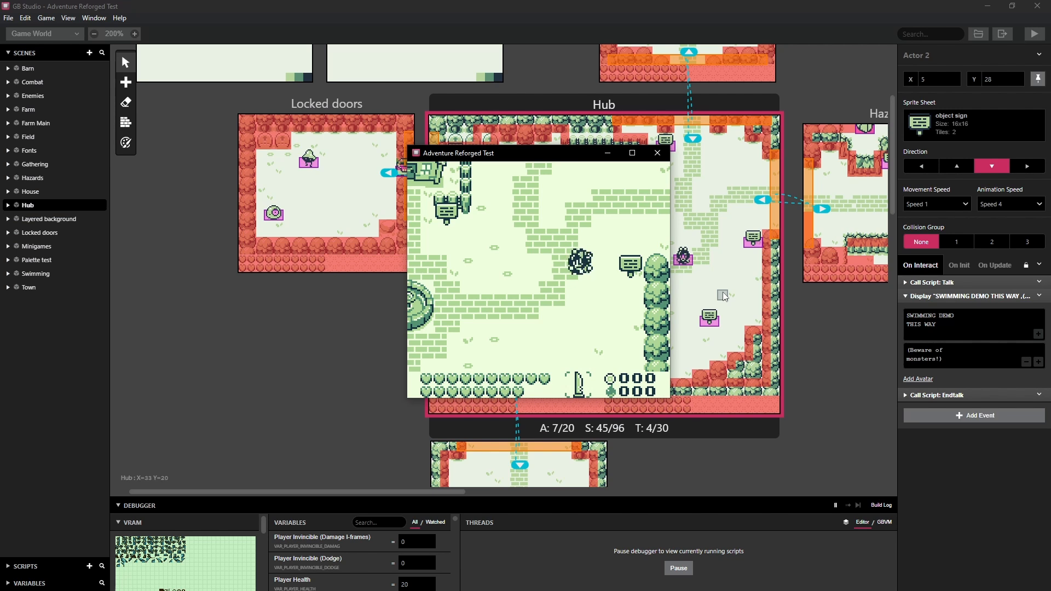
# Lead the player around the wandering character and stop on the grass northeast of the fountain
pyautogui.press('Right')
pyautogui.press('Down')
pyautogui.press('Left')
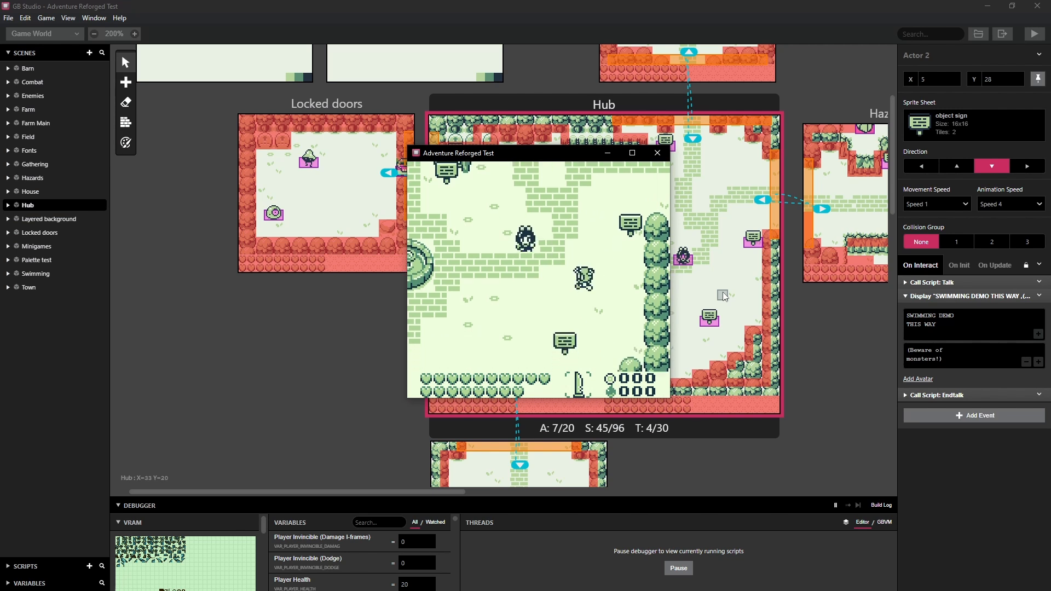
pyautogui.press('Up')
pyautogui.press('Down')
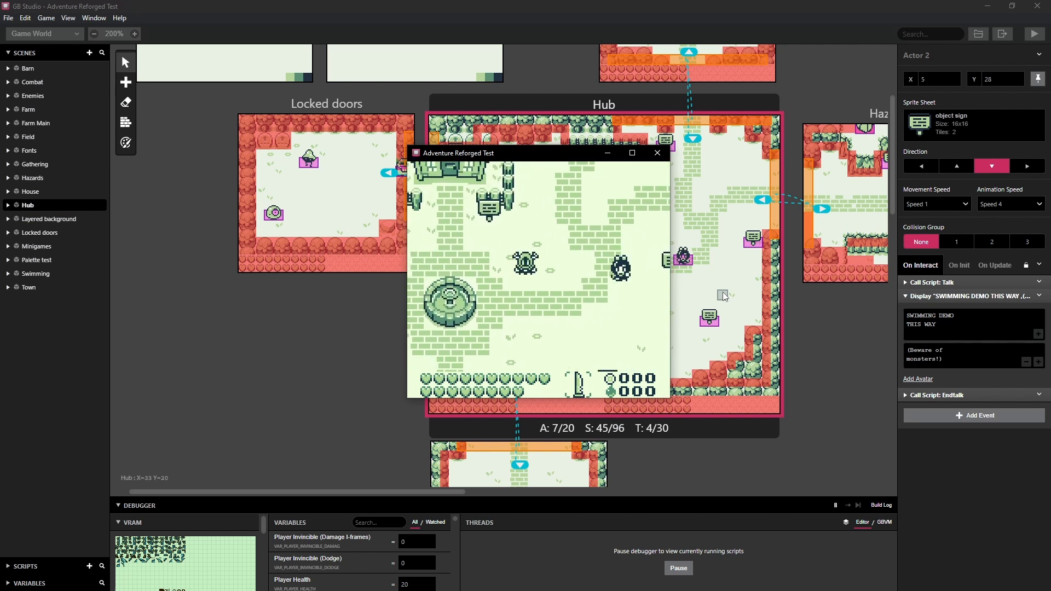
pyautogui.press('Left')
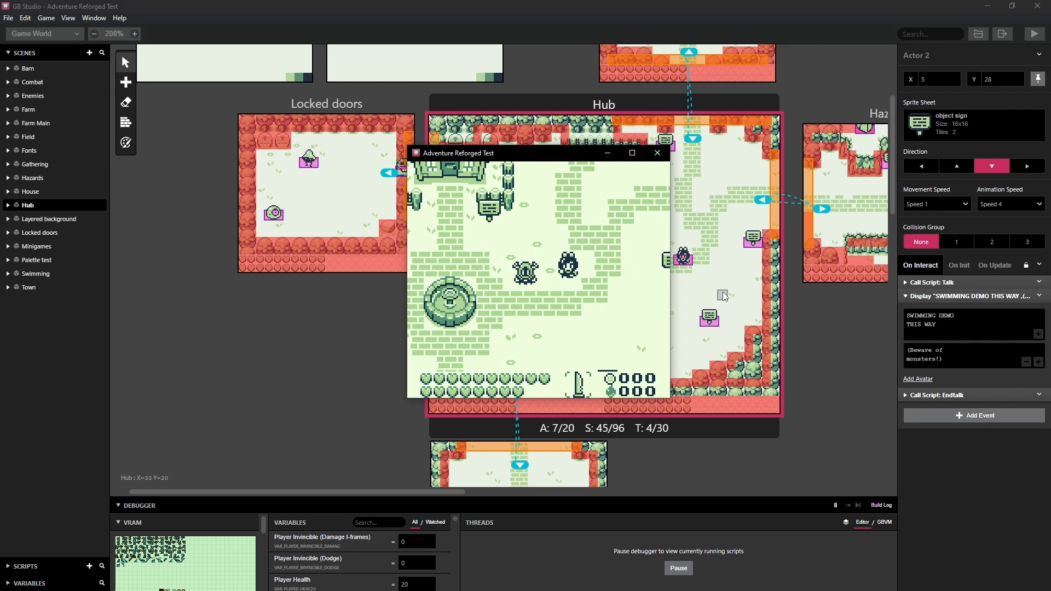
pyautogui.press('Right')
pyautogui.press('Down')
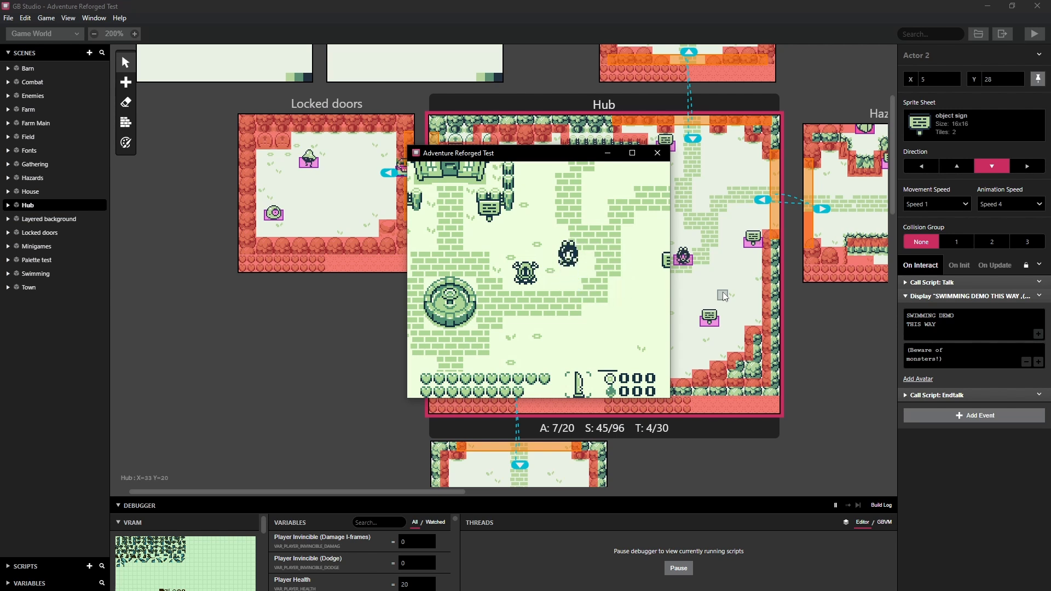
# Walk the player back east beside the character, and south to the grass northwest of the Hub's southeastern sign
pyautogui.press('Right')
pyautogui.press('Down')
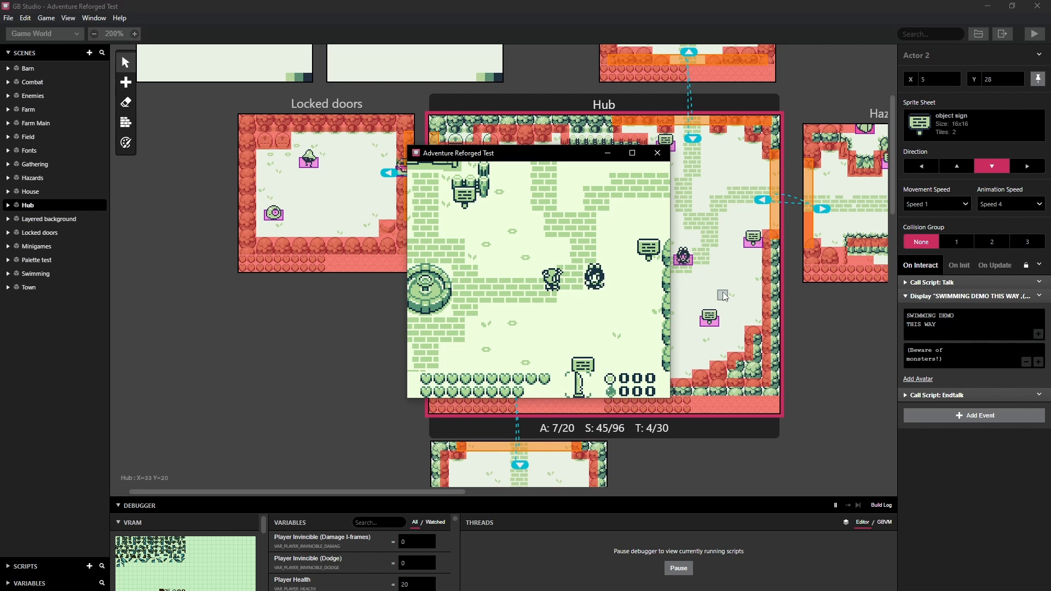
pyautogui.press('Left')
pyautogui.press('Down')
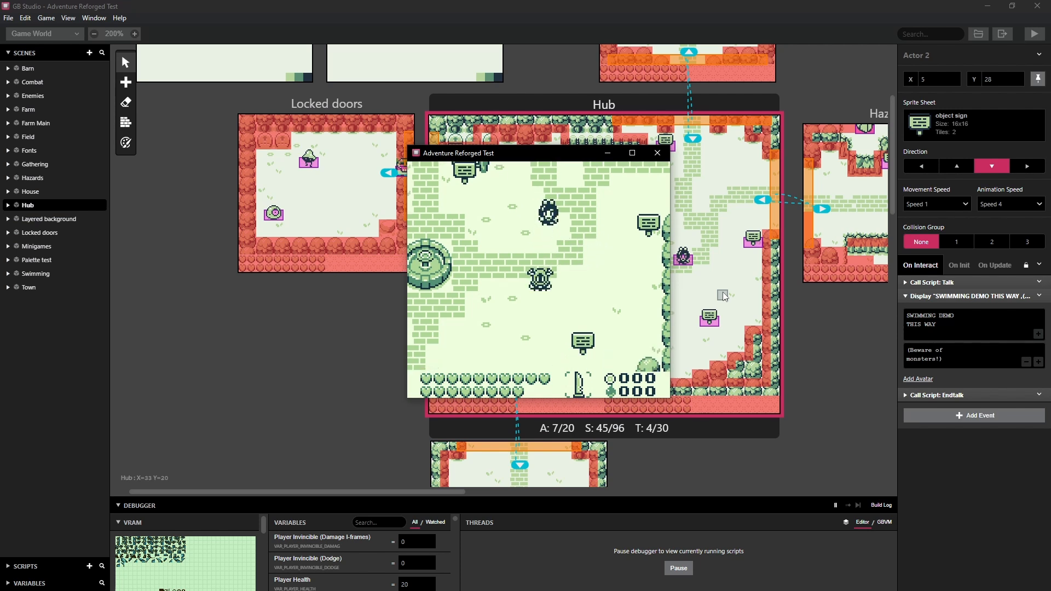
pyautogui.press('Left')
pyautogui.press('Down')
pyautogui.press('Right')
pyautogui.press('Up')
pyautogui.press('Down')
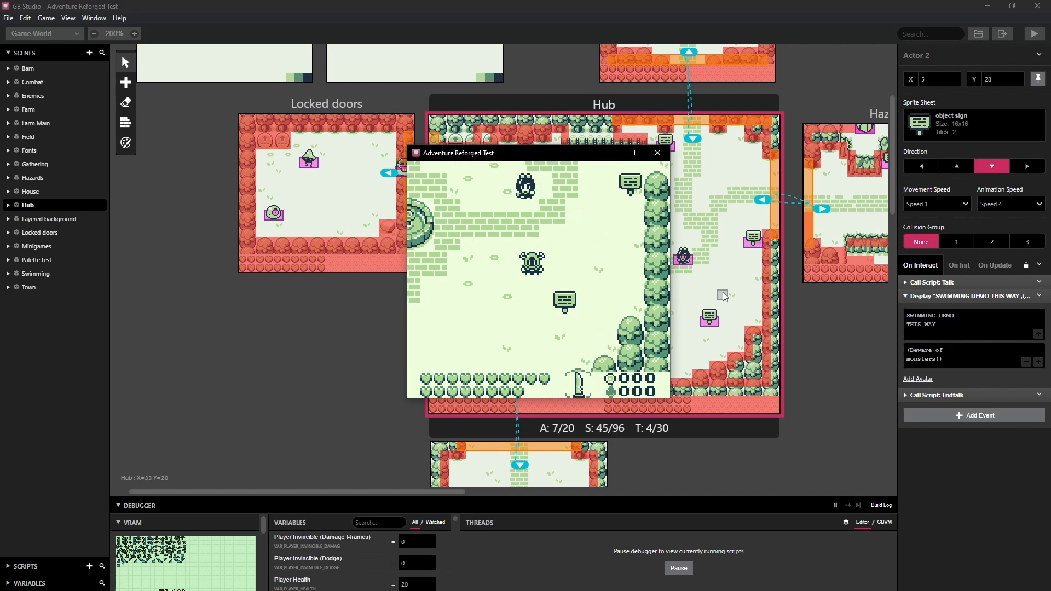
# Walk the player down past the west side of the southeastern sign and back up to its northwest corner
pyautogui.press('Left')
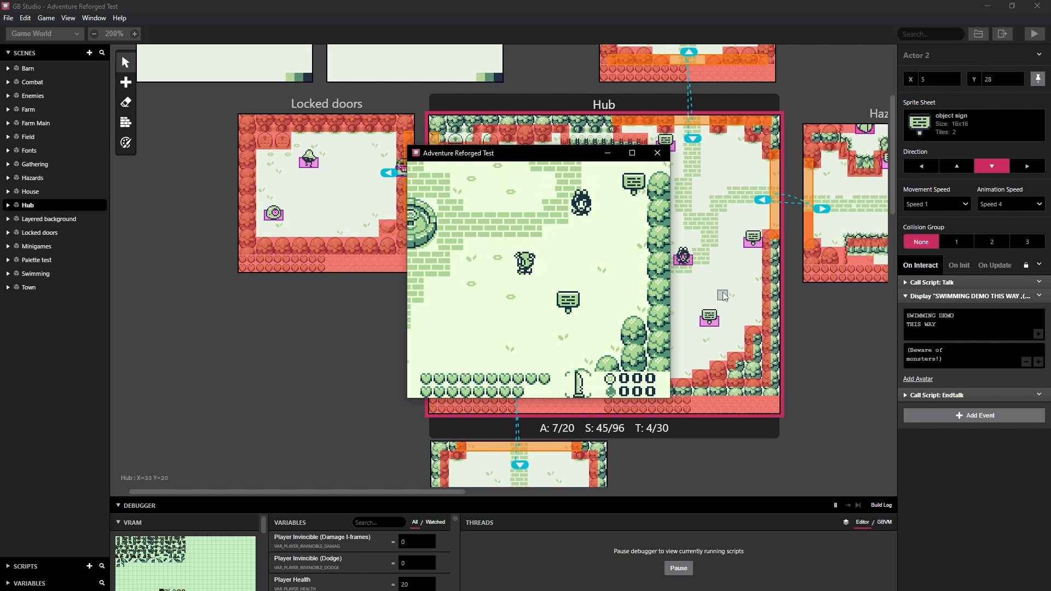
pyautogui.press('Down')
pyautogui.press('Down')
pyautogui.press('Right')
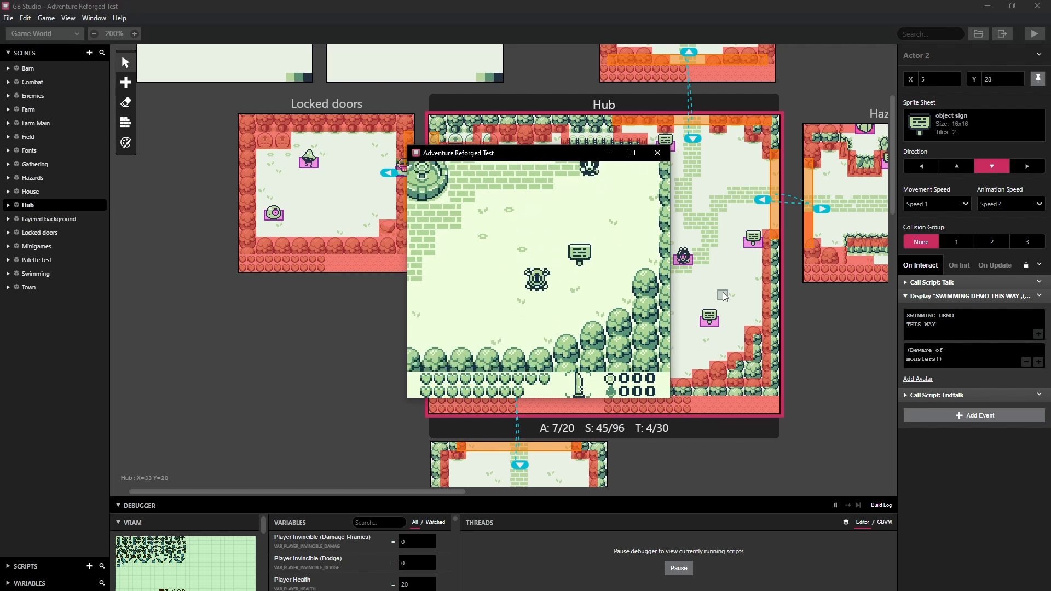
pyautogui.press('Up')
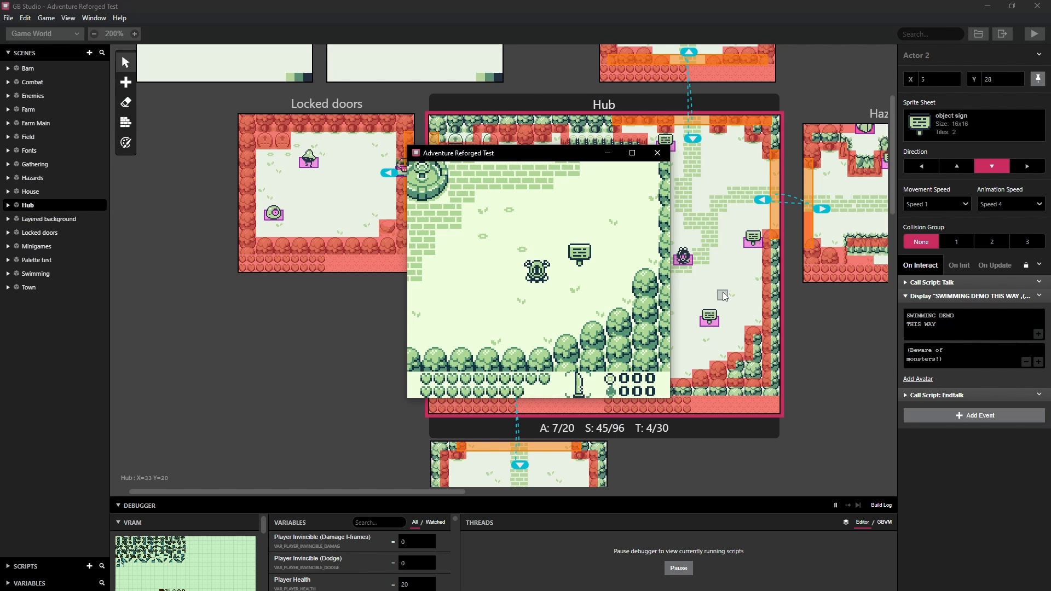
pyautogui.press('Left')
pyautogui.press('Right')
pyautogui.press('Up')
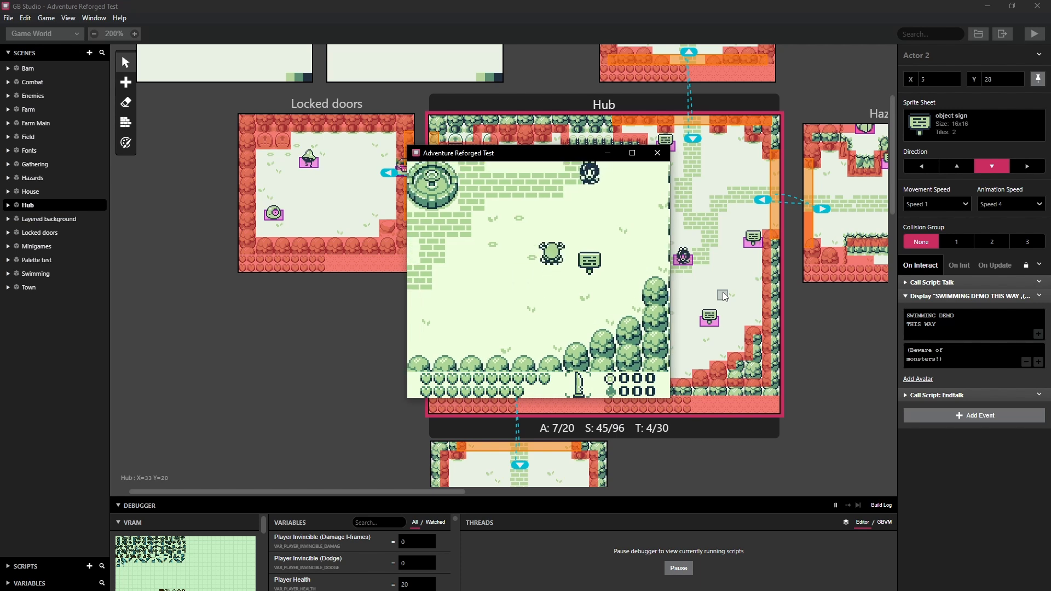
# Run the player back and forth against the west side of the southeastern sign to test its collision
pyautogui.press('Right')
pyautogui.press('Down')
pyautogui.press('Right')
pyautogui.press('Left')
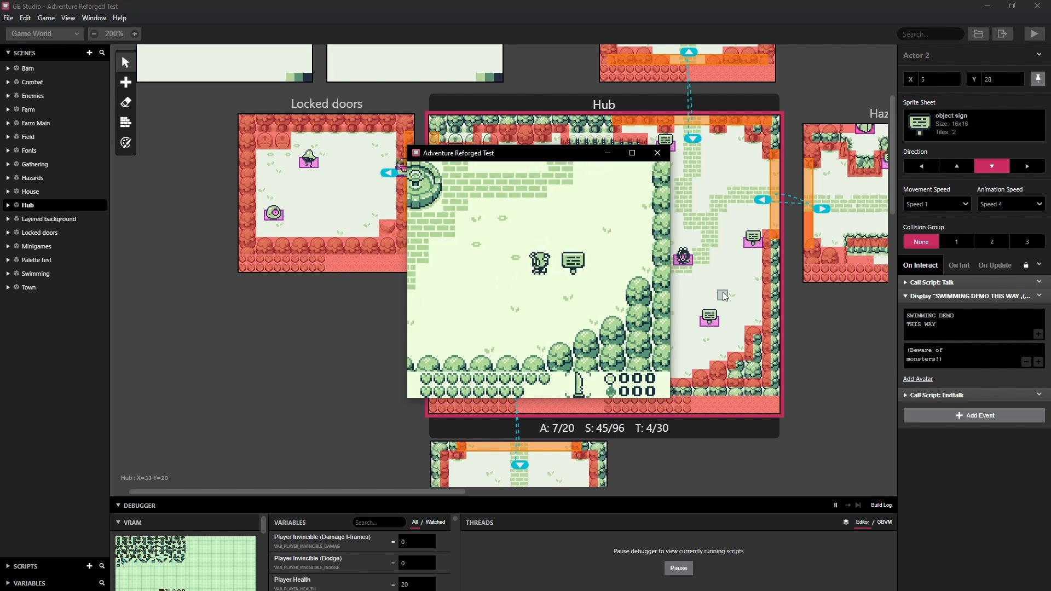
pyautogui.press('Right')
pyautogui.press('Left')
pyautogui.press('Right')
pyautogui.press('Left')
pyautogui.press('Right')
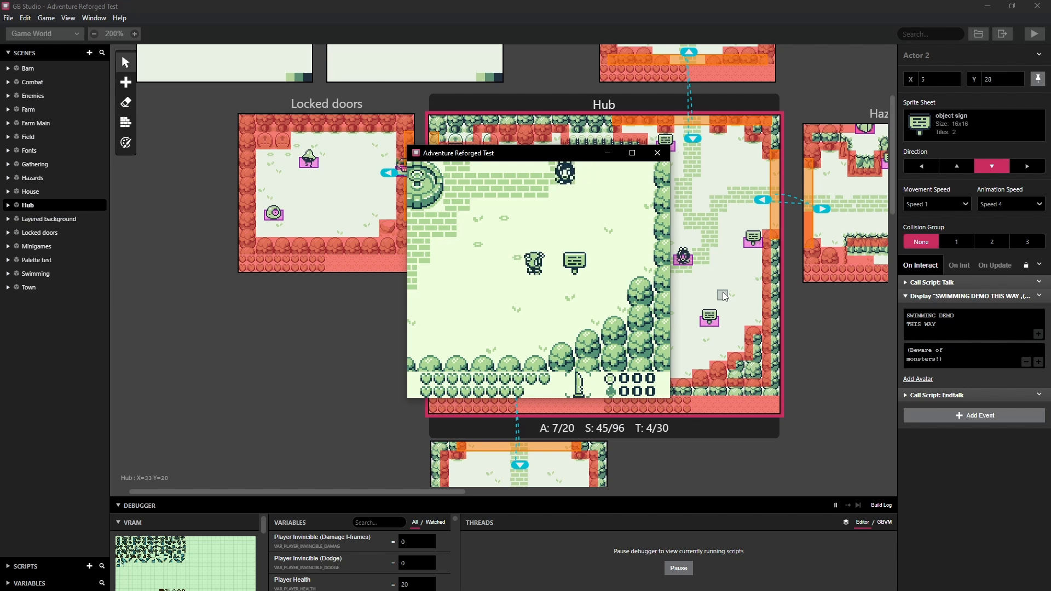
# Push the player diagonally into the northwest corner of the southeastern sign to test sliding around it
pyautogui.press('Down')
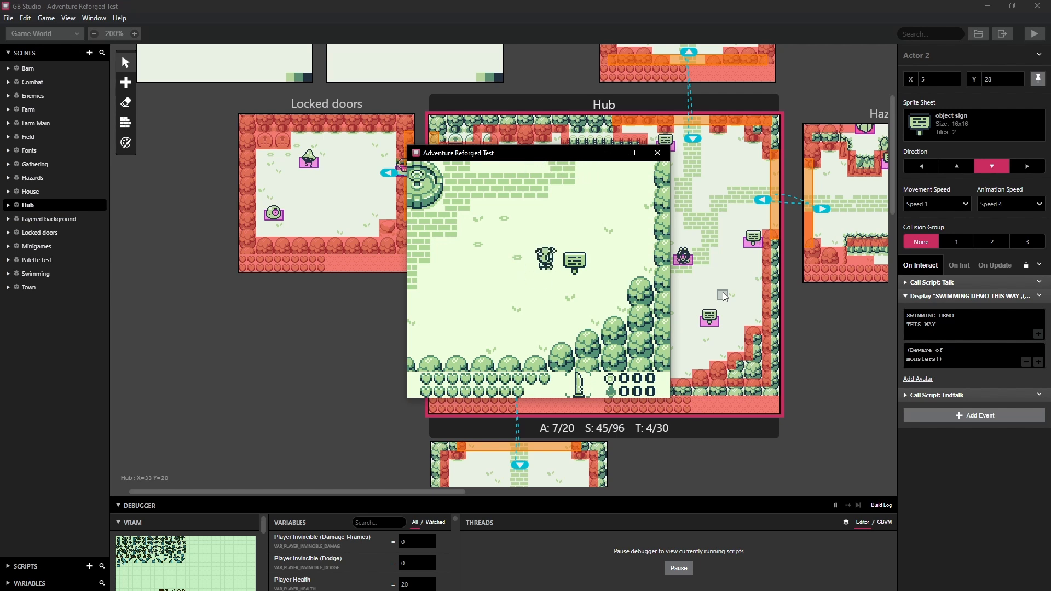
pyautogui.press('Down')
pyautogui.press('Left')
pyautogui.press('Right')
pyautogui.press('Up')
pyautogui.press('Right')
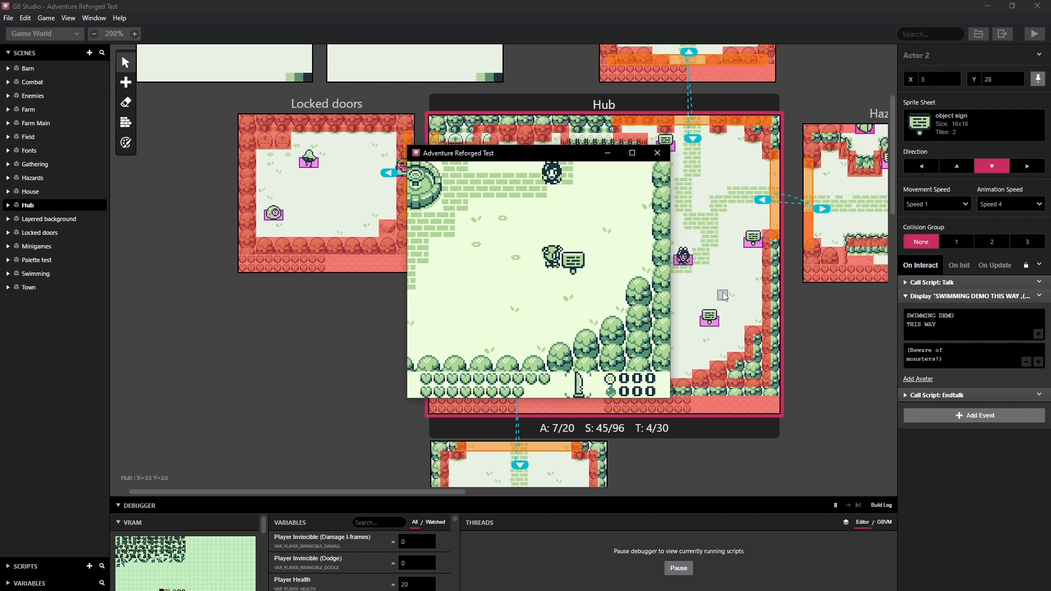
# Slide the player along the top edge of the southeastern sign and move back off to its northwest
pyautogui.press('Down')
pyautogui.press('Up')
pyautogui.press('Right')
pyautogui.press('Down')
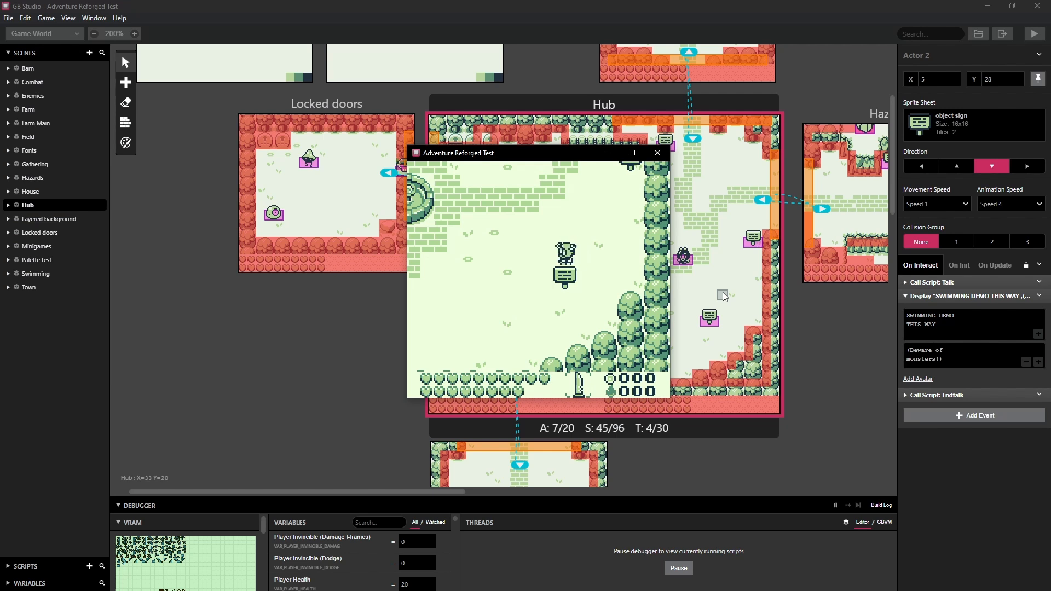
pyautogui.press('Left')
pyautogui.press('Up')
pyautogui.press('Right')
pyautogui.press('Down')
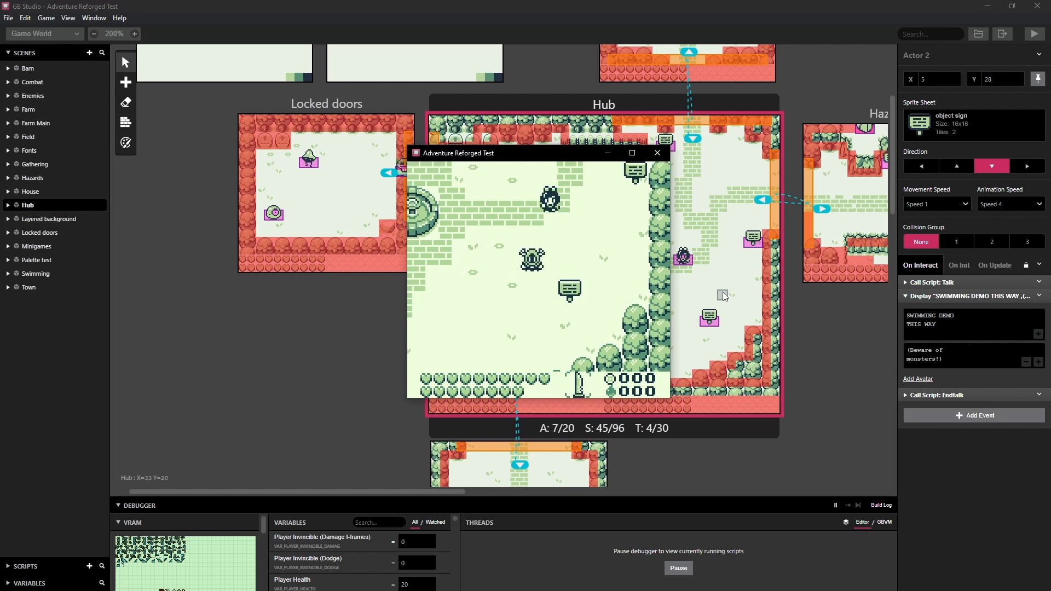
# Test changes of direction on the grass northwest of the southeastern sign, and bring the player down to its west side
pyautogui.press('Left')
pyautogui.press('Up')
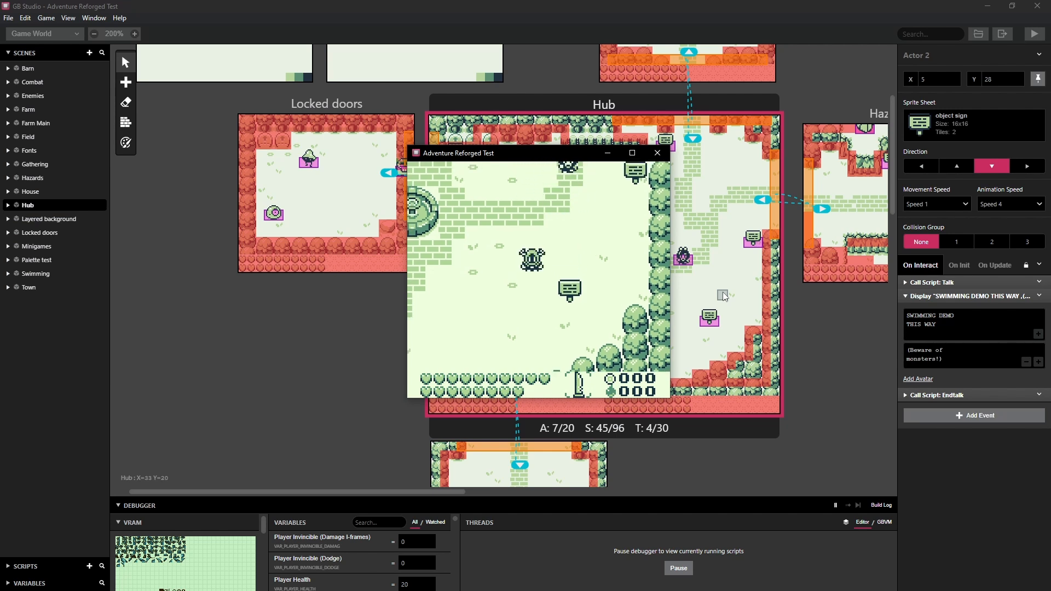
pyautogui.press('Right')
pyautogui.press('Down')
pyautogui.press('Left')
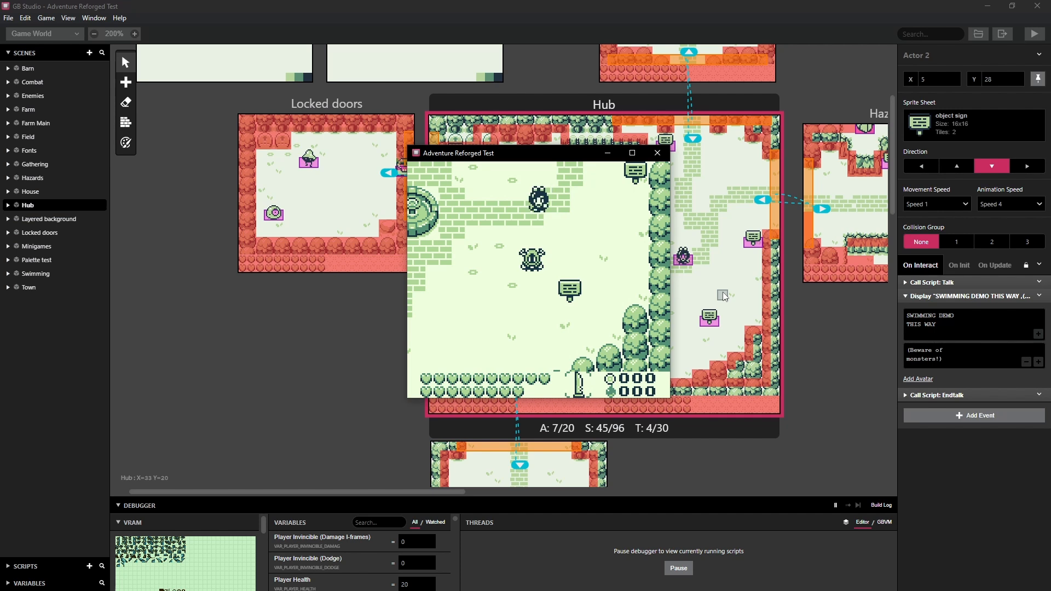
pyautogui.press('Right')
pyautogui.press('Down')
pyautogui.press('Left')
pyautogui.press('Down')
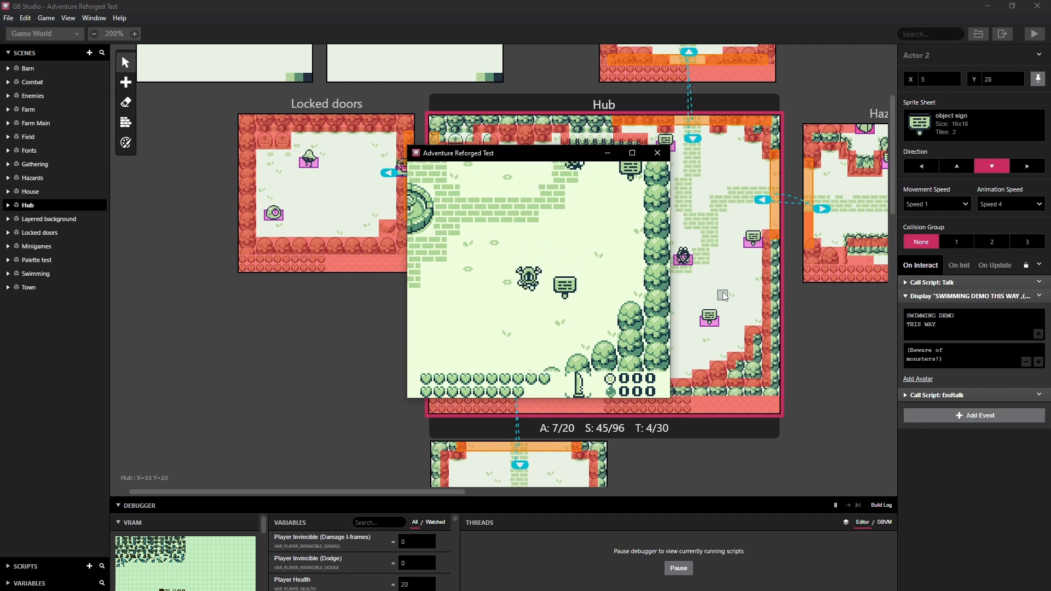
pyautogui.press('Up')
pyautogui.press('Right')
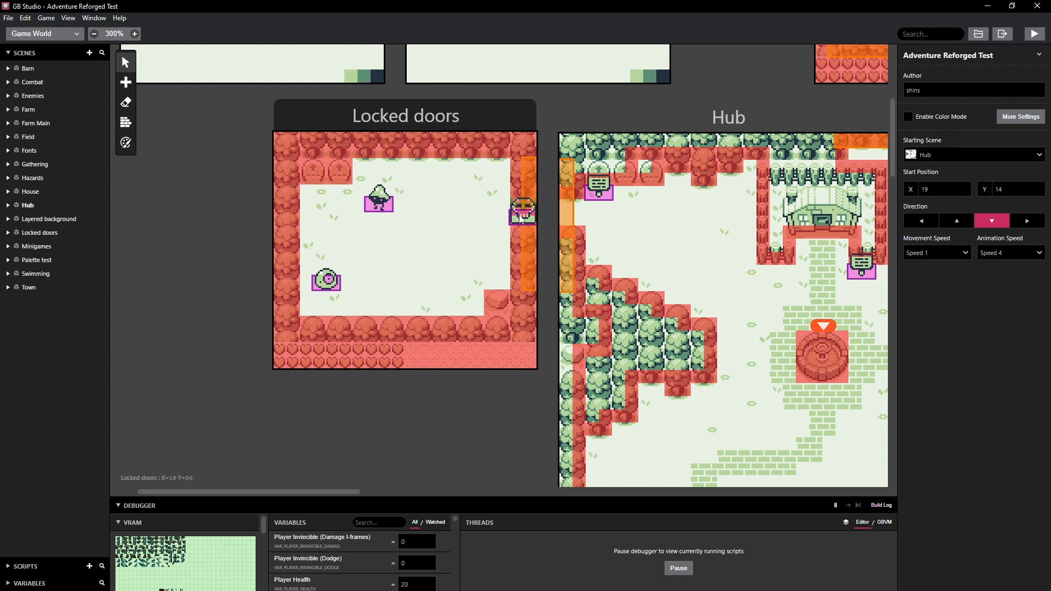
# Move the Skull Block out of the Locked doors exit to X 14, Y 4, and show only the collision tiles
pyautogui.moveTo(519, 218)
pyautogui.mouseDown()
pyautogui.moveTo(474, 213)
pyautogui.moveTo(471, 189)
pyautogui.moveTo(519, 220)
pyautogui.mouseUp()
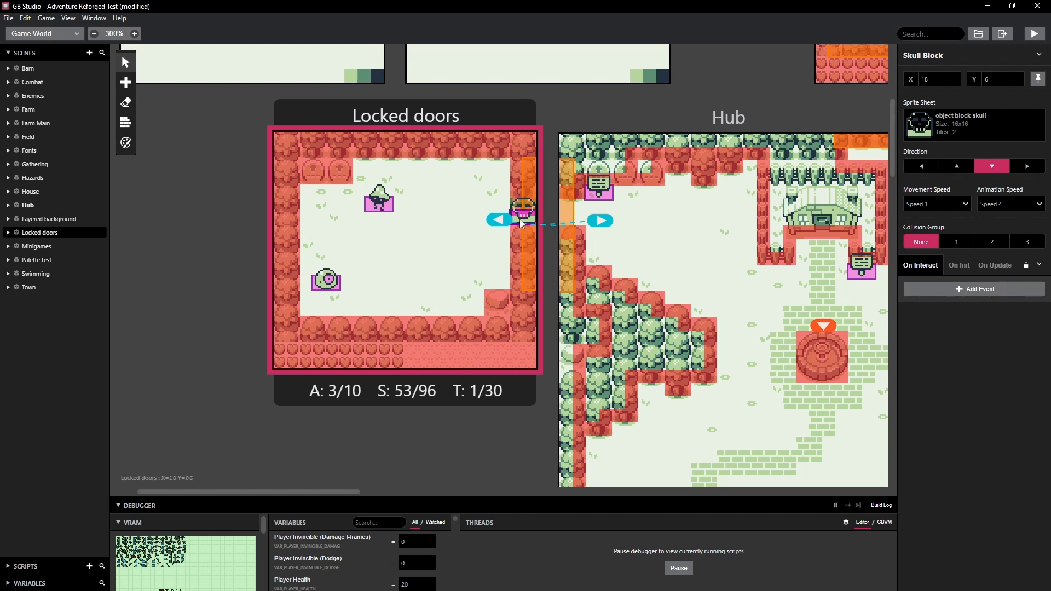
pyautogui.moveTo(520, 219); pyautogui.dragTo(465, 195)
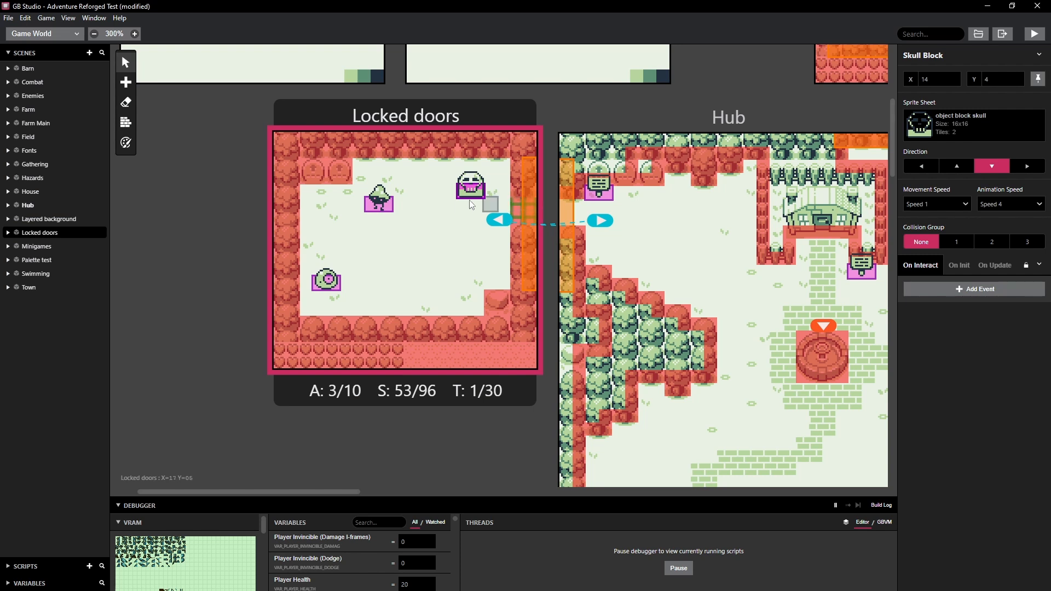
pyautogui.click(125, 122)
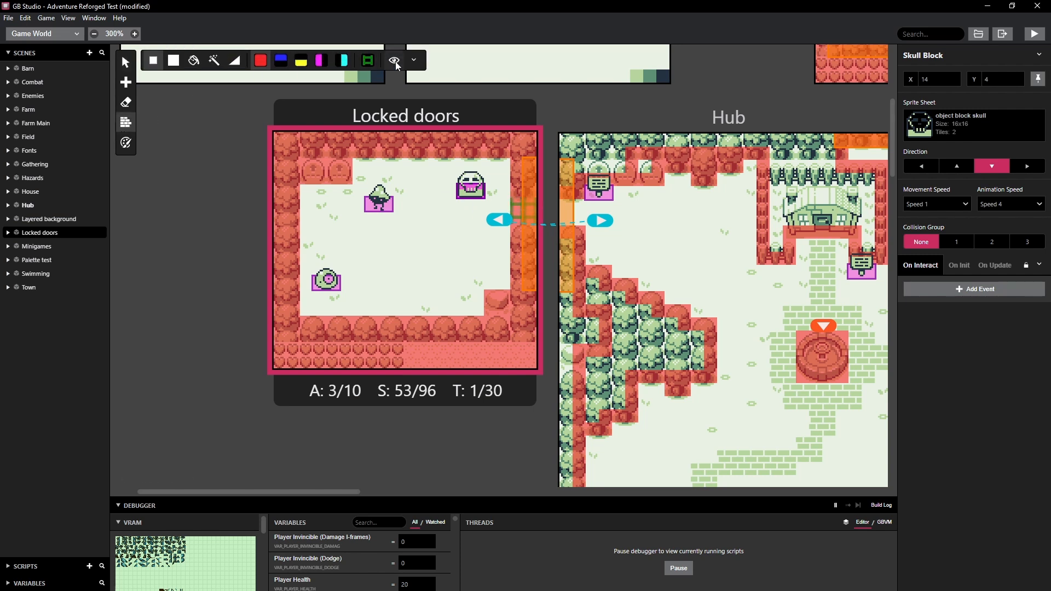
pyautogui.click(395, 62)
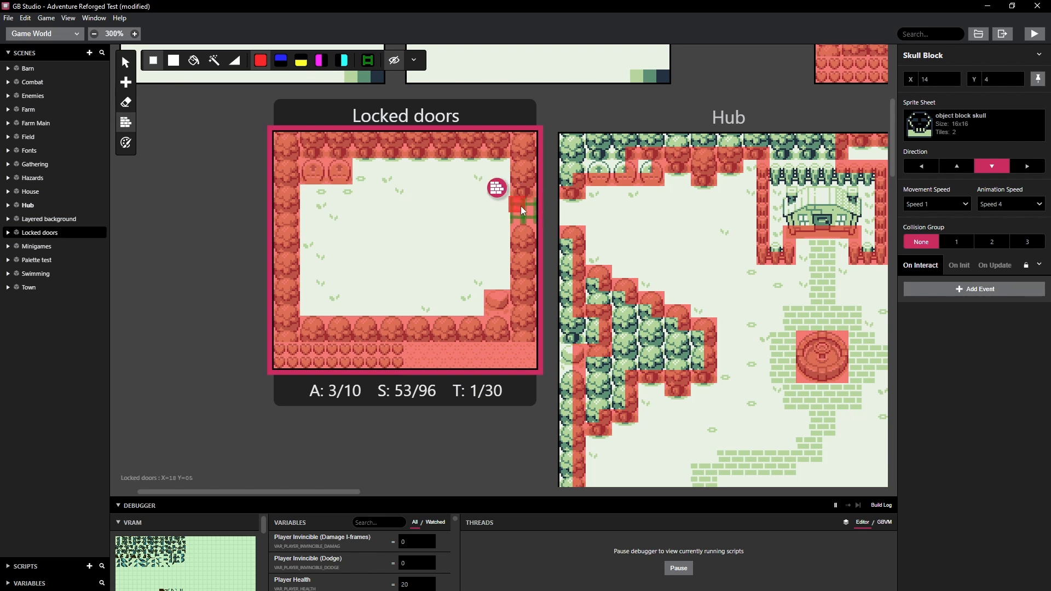
# Paint a small test patch of toggleable collision tiles in the middle of the Locked doors room, and erase it
pyautogui.moveTo(441, 208)
pyautogui.mouseDown()
pyautogui.moveTo(442, 233)
pyautogui.moveTo(455, 206)
pyautogui.mouseUp()
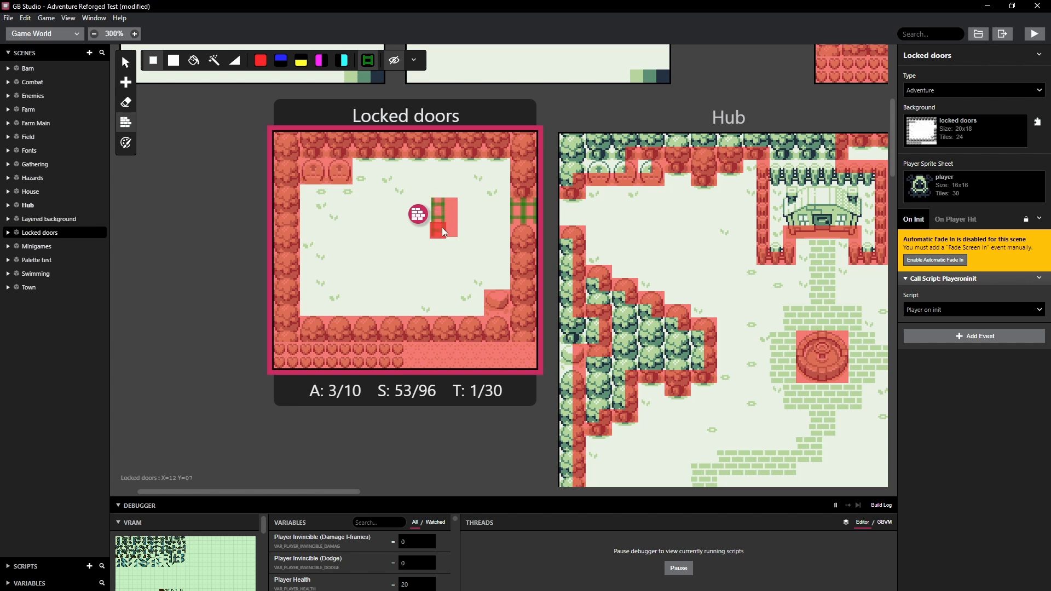
pyautogui.moveTo(442, 228); pyautogui.dragTo(455, 202)
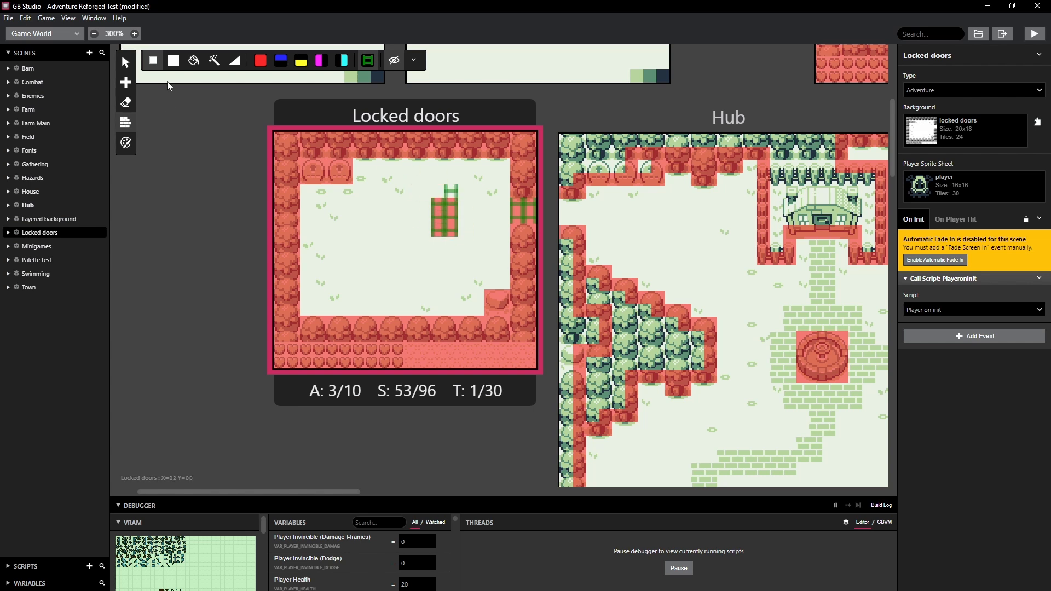
pyautogui.click(123, 103)
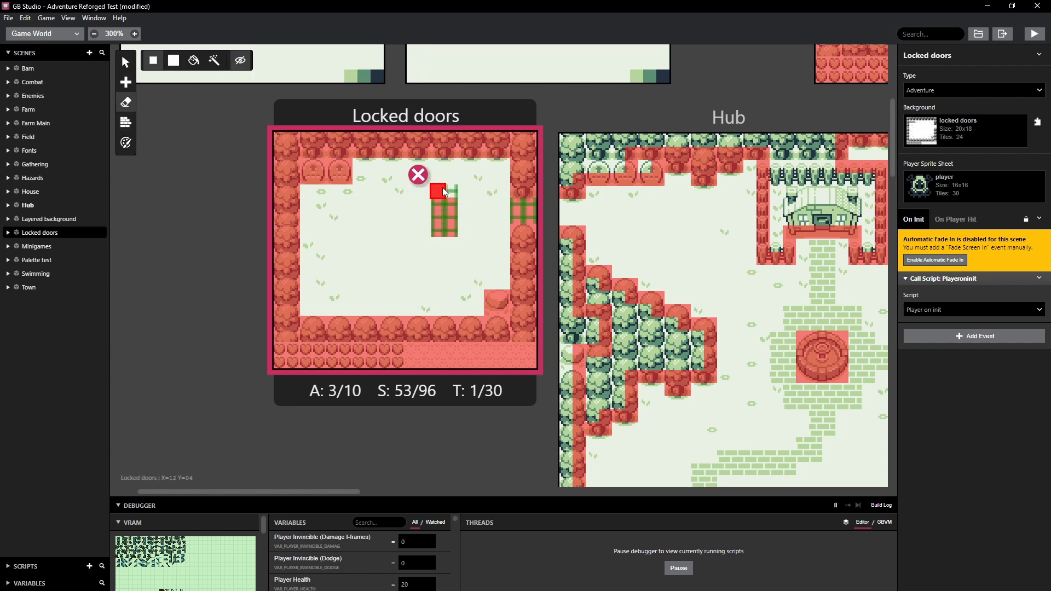
pyautogui.moveTo(438, 193)
pyautogui.mouseDown()
pyautogui.moveTo(451, 191)
pyautogui.moveTo(452, 218)
pyautogui.mouseUp()
pyautogui.click(124, 63)
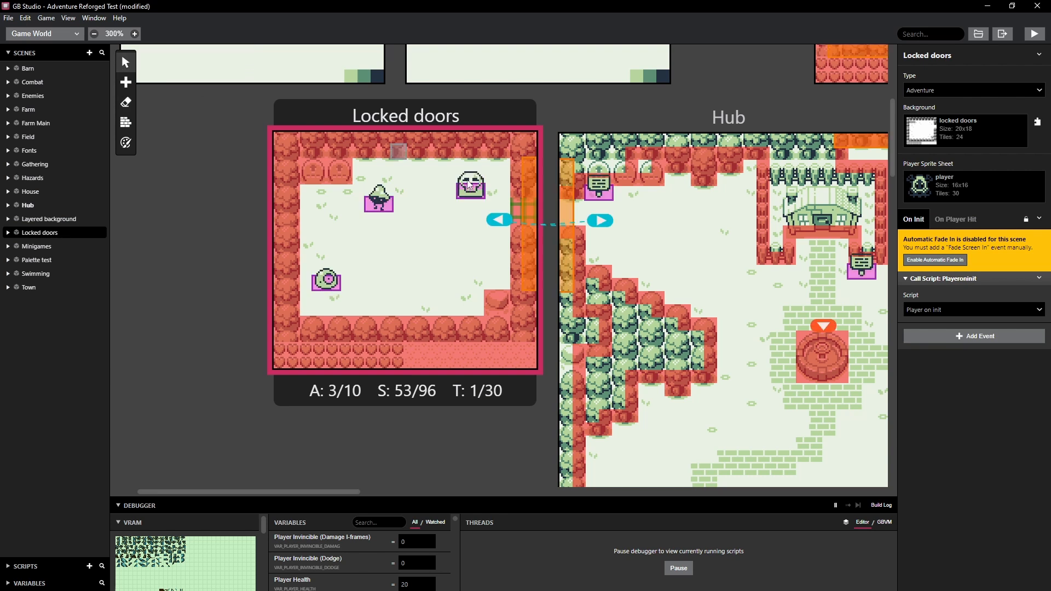
# Return the Skull Block to the Locked doors exit at X 18, Y 6, and open its On Update script
pyautogui.click(126, 122)
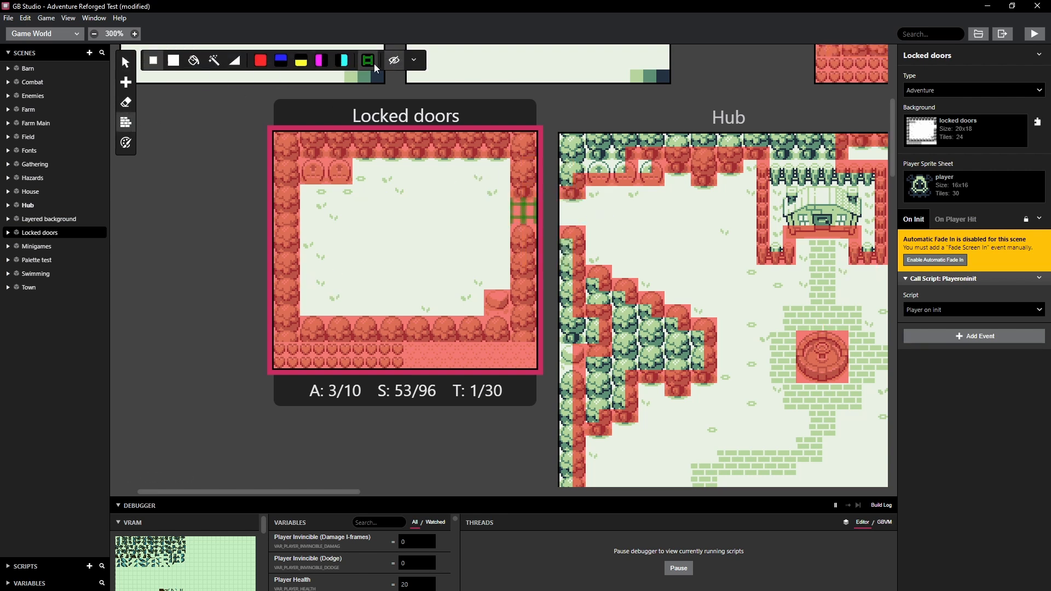
pyautogui.click(125, 62)
pyautogui.moveTo(479, 197); pyautogui.dragTo(520, 210)
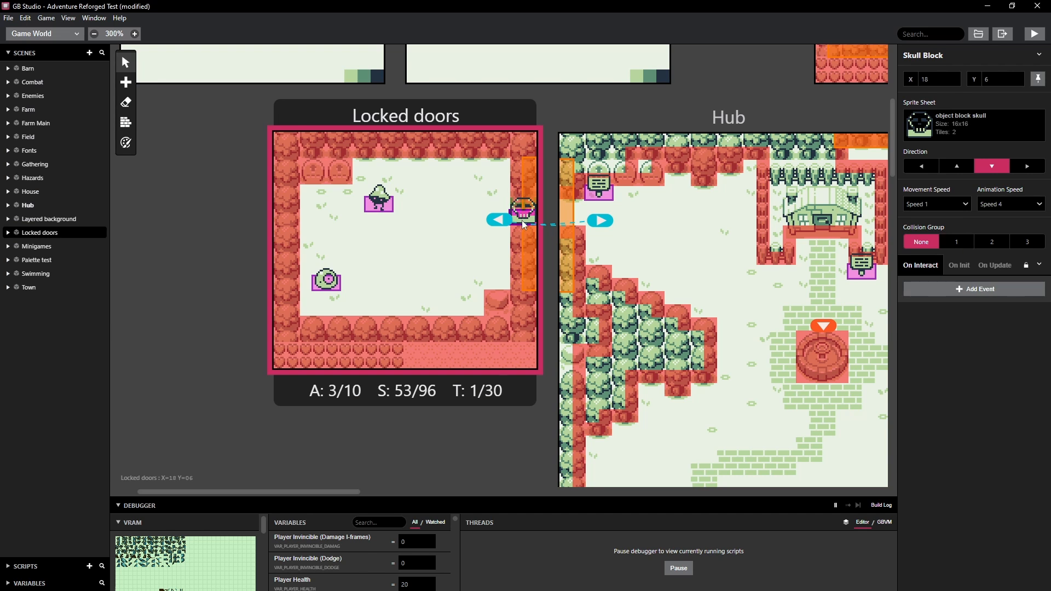
pyautogui.click(983, 266)
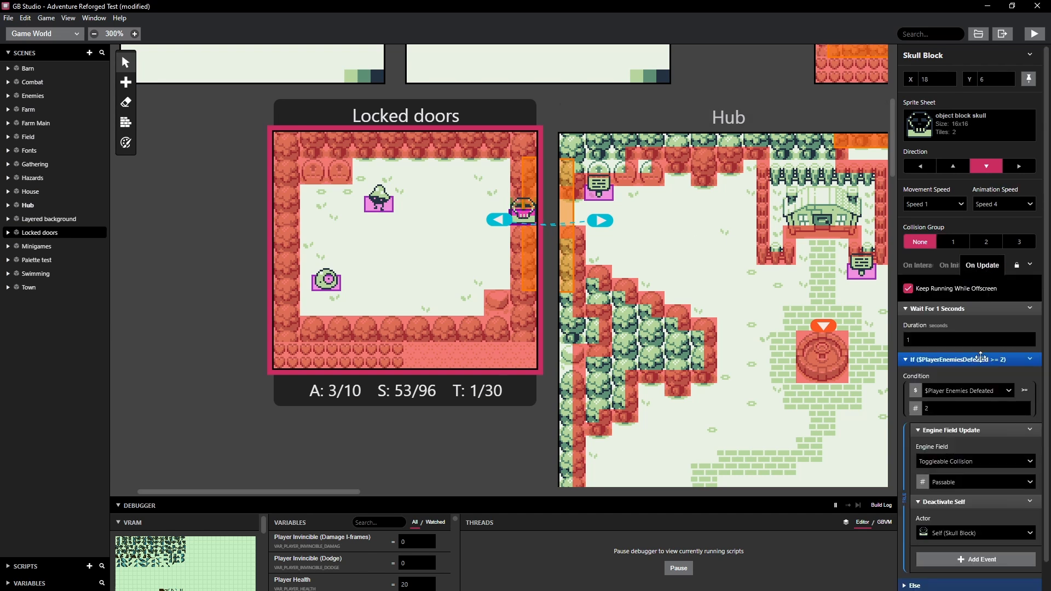
# Insert an Engine Field Update event before the Toggleable Collision event inside the Skull Block script's If condition
pyautogui.scroll(-1, 977, 353)
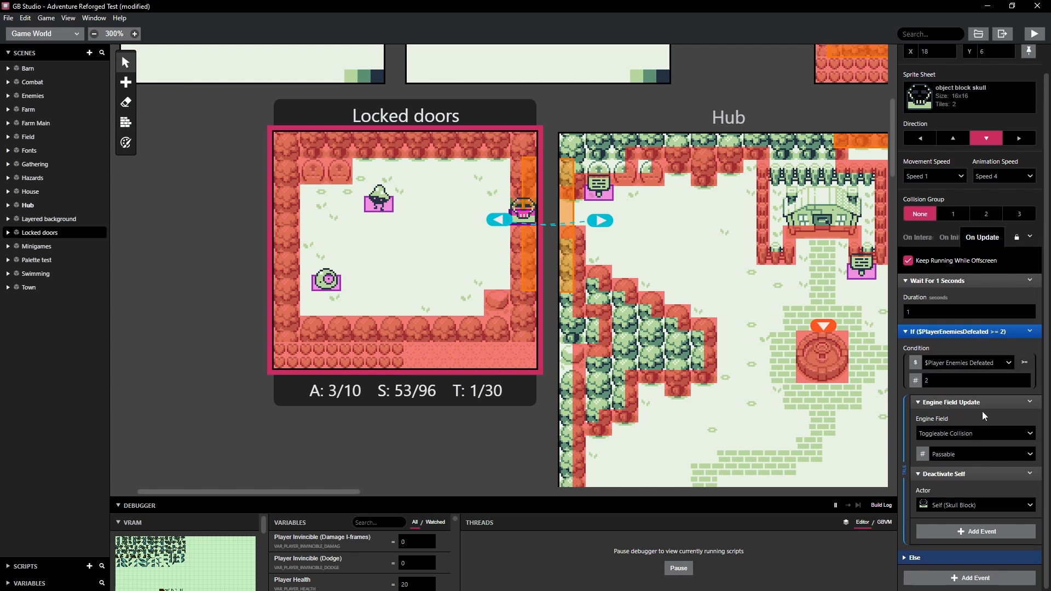
pyautogui.click(1030, 402)
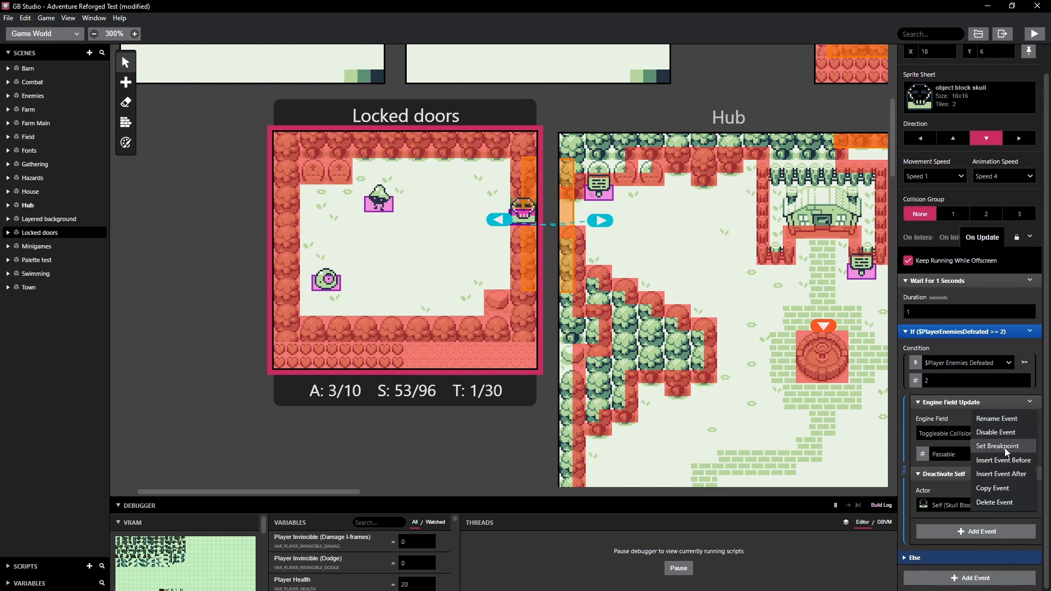
pyautogui.click(1004, 465)
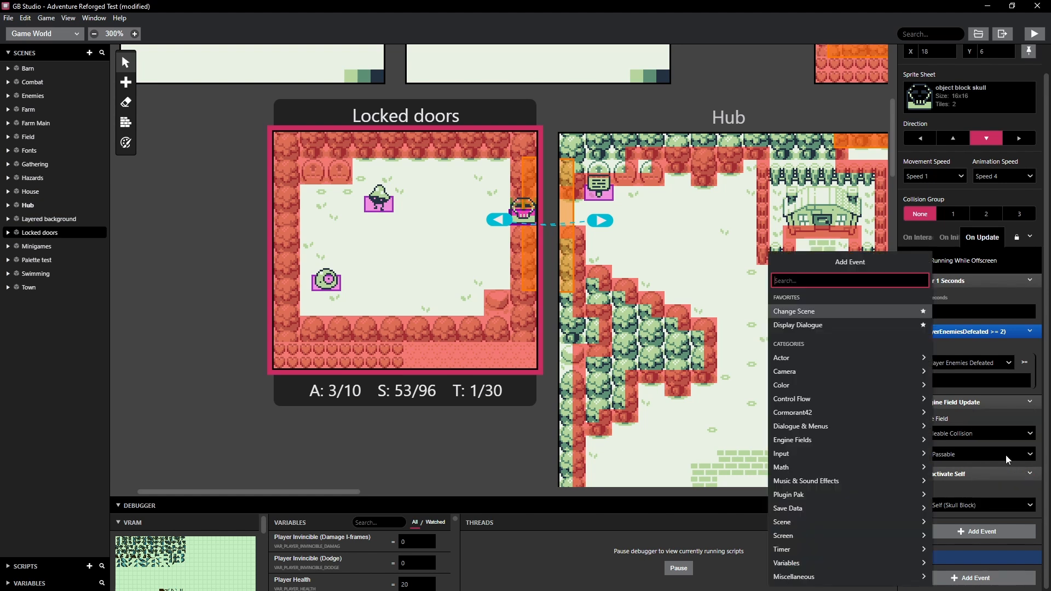
pyautogui.write('engine')
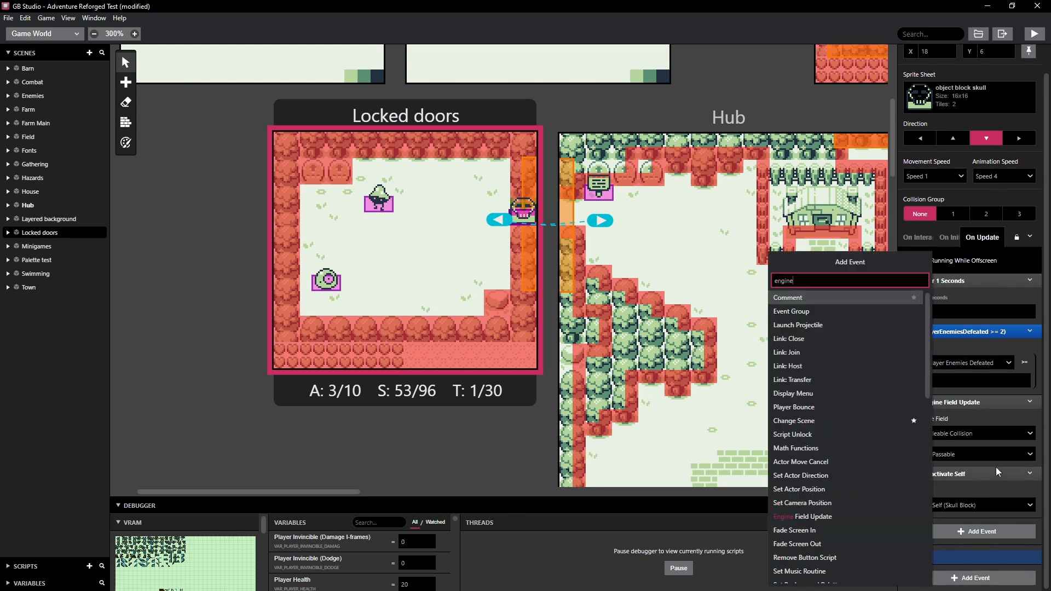
pyautogui.press('Return')
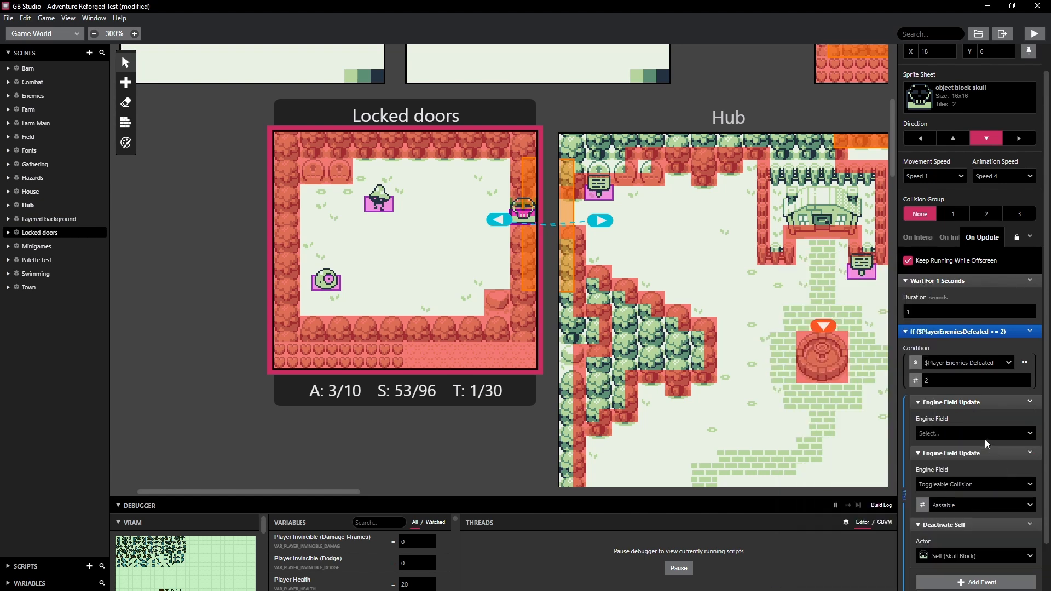
# Set the new event's engine field to Toggleable Collision with the value Impassable, and delete that event
pyautogui.click(984, 438)
pyautogui.scroll(-10, 968, 514)
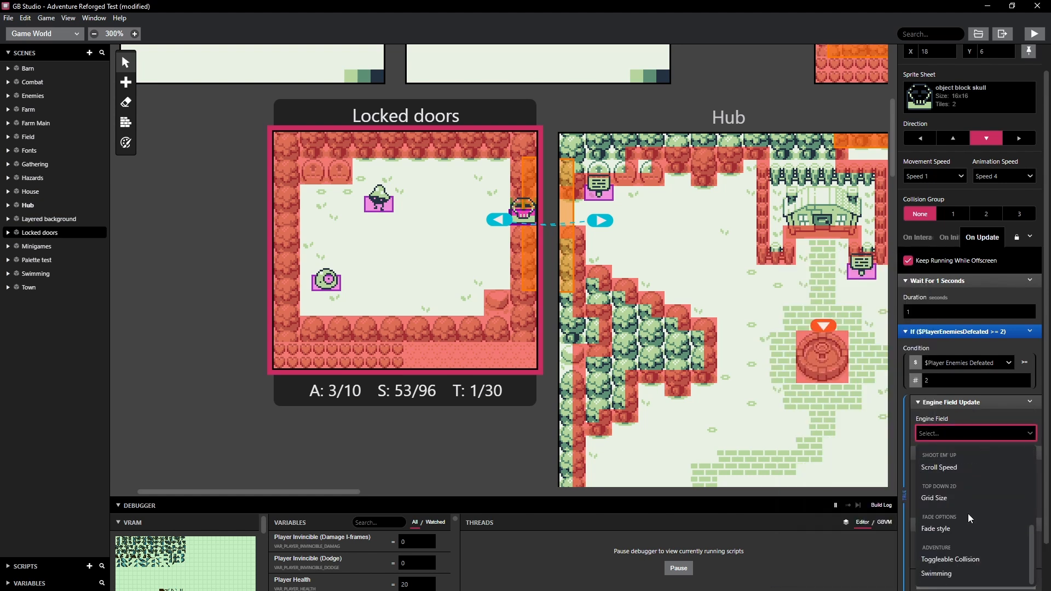
pyautogui.click(968, 563)
pyautogui.click(965, 455)
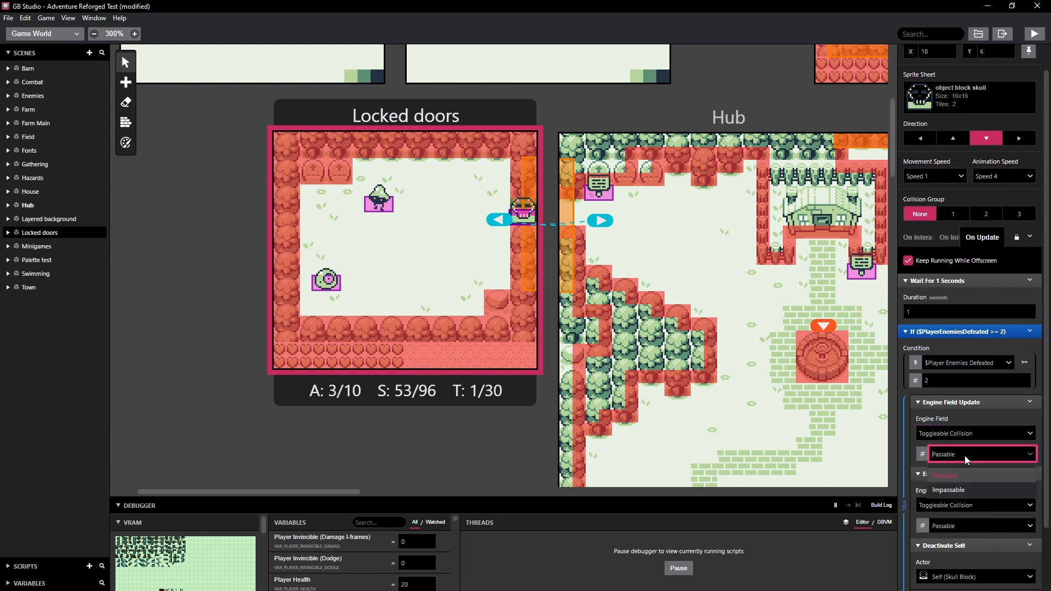
pyautogui.click(967, 491)
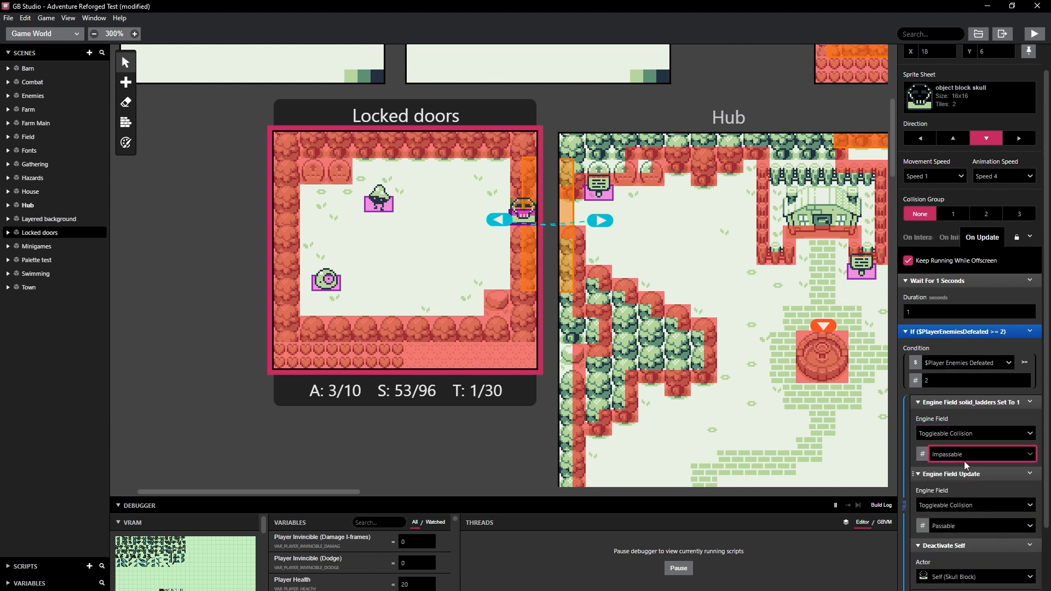
pyautogui.click(1029, 402)
pyautogui.click(1006, 500)
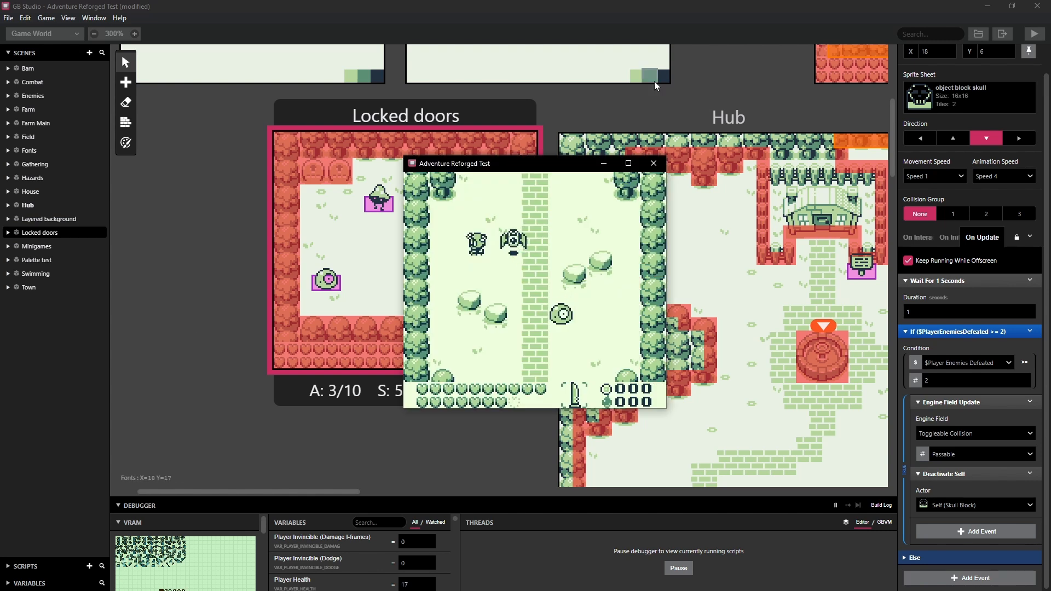
# Playtest contact with the flying enemy by moving the player around the northern stretch of the Combat scene's brick path
pyautogui.press('Right')
pyautogui.press('Down')
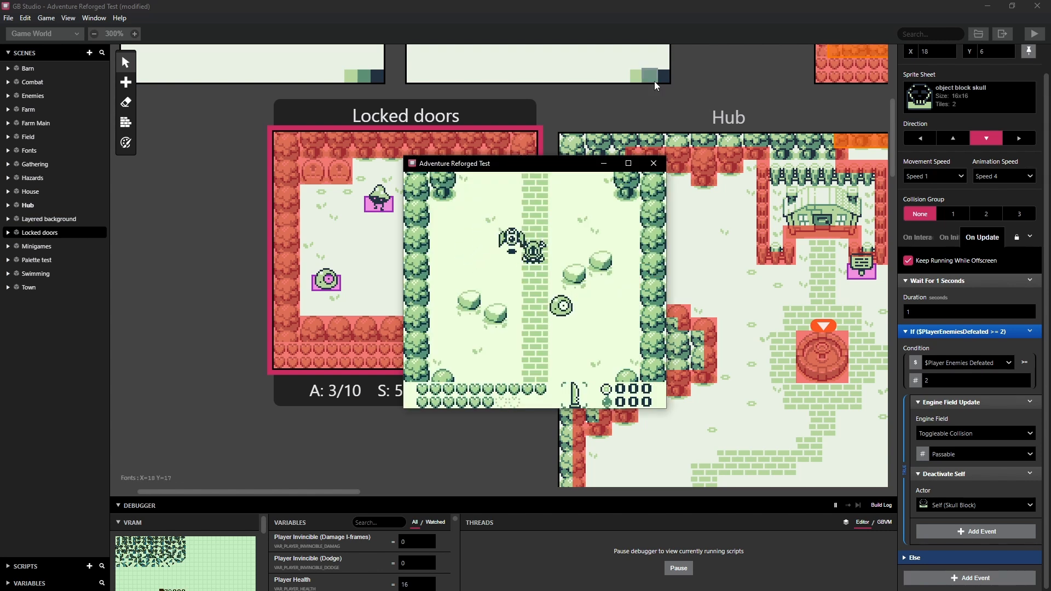
pyautogui.press('Up')
pyautogui.press('Left')
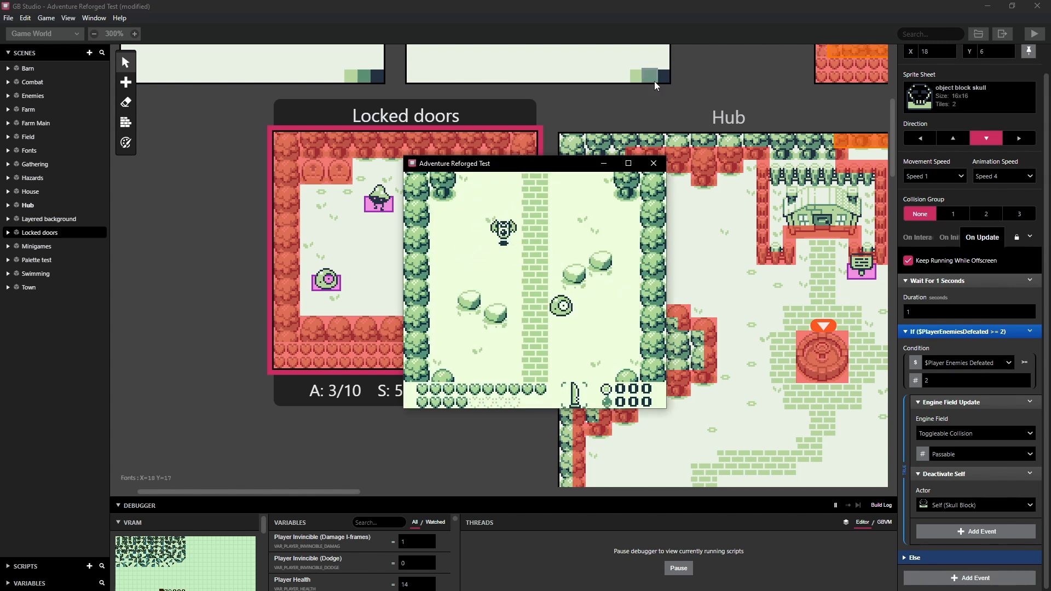
pyautogui.press('Left')
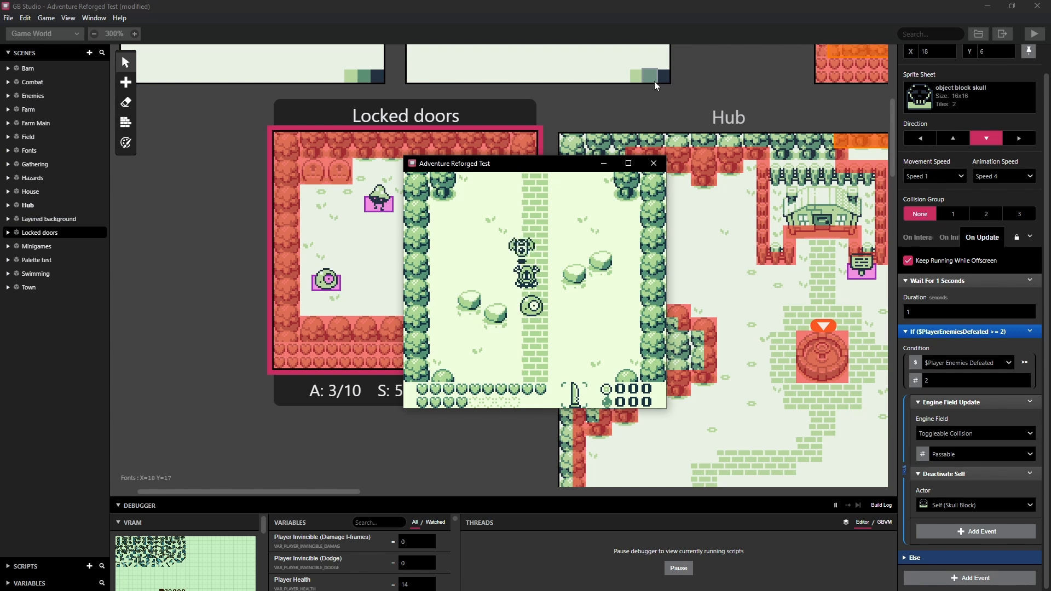
pyautogui.press('Right')
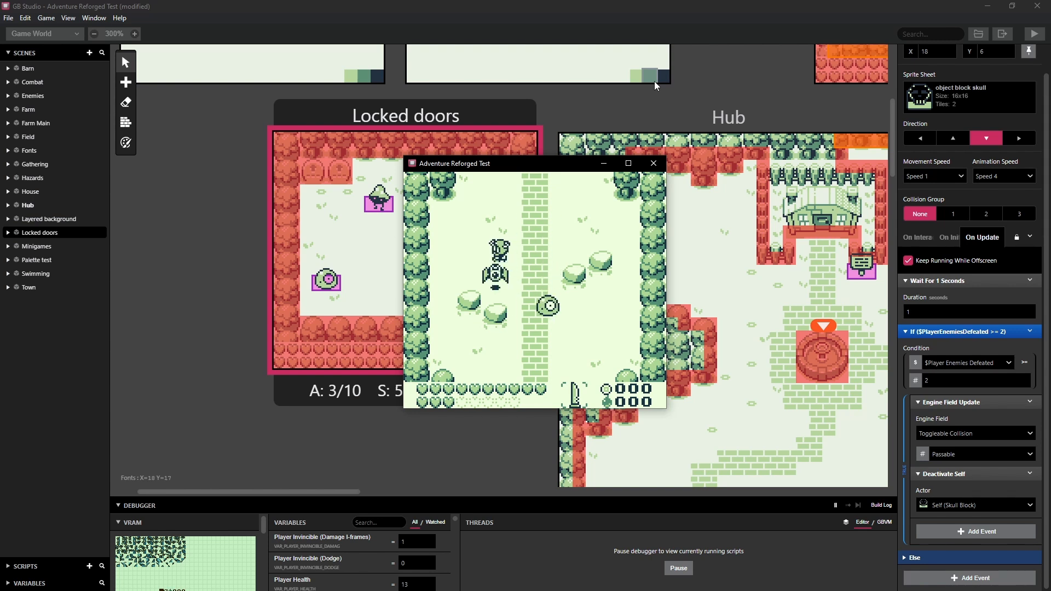
pyautogui.press('Up')
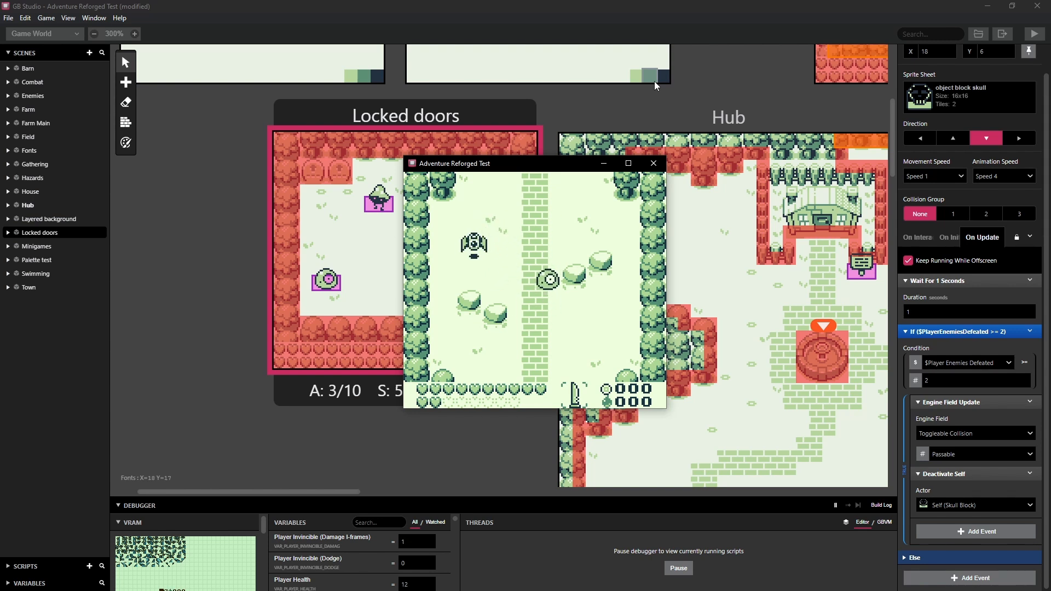
# Test further enemy contact by moving the player between the eastern side near the rocks and the Combat scene's central path
pyautogui.press('Down')
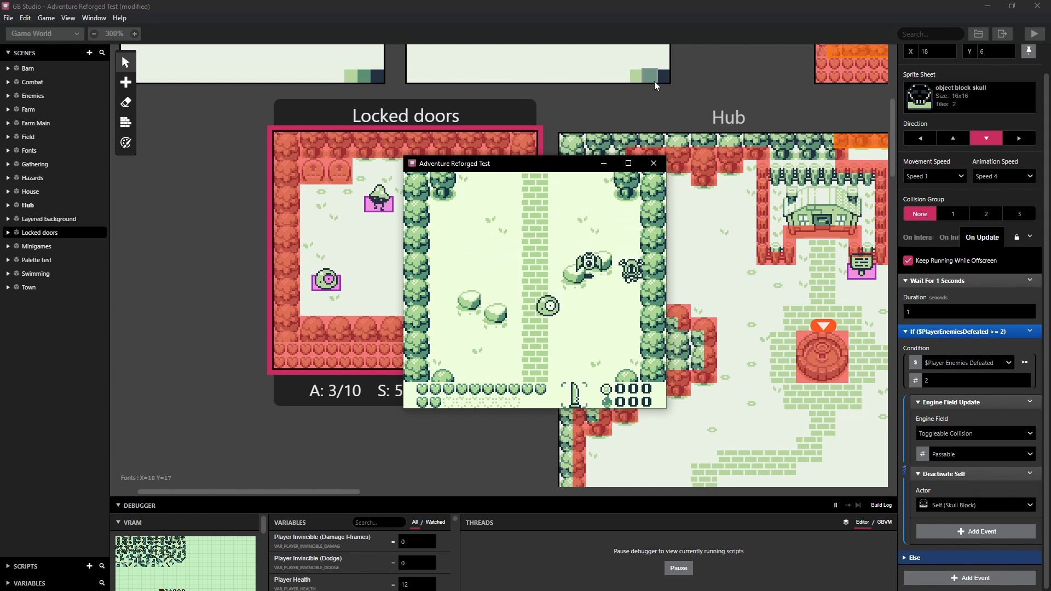
pyautogui.press('Left')
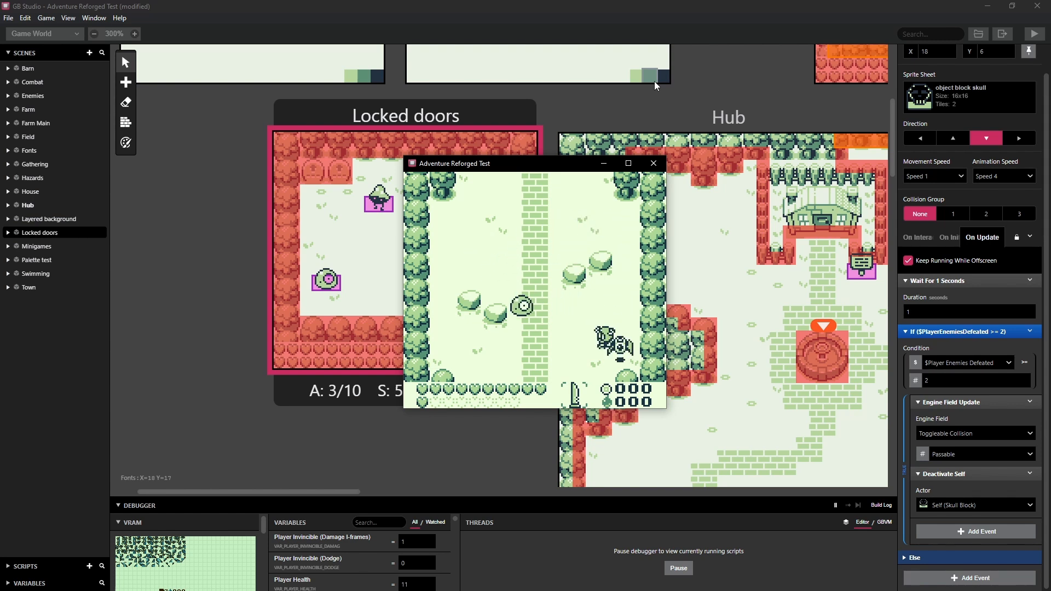
pyautogui.press('Down')
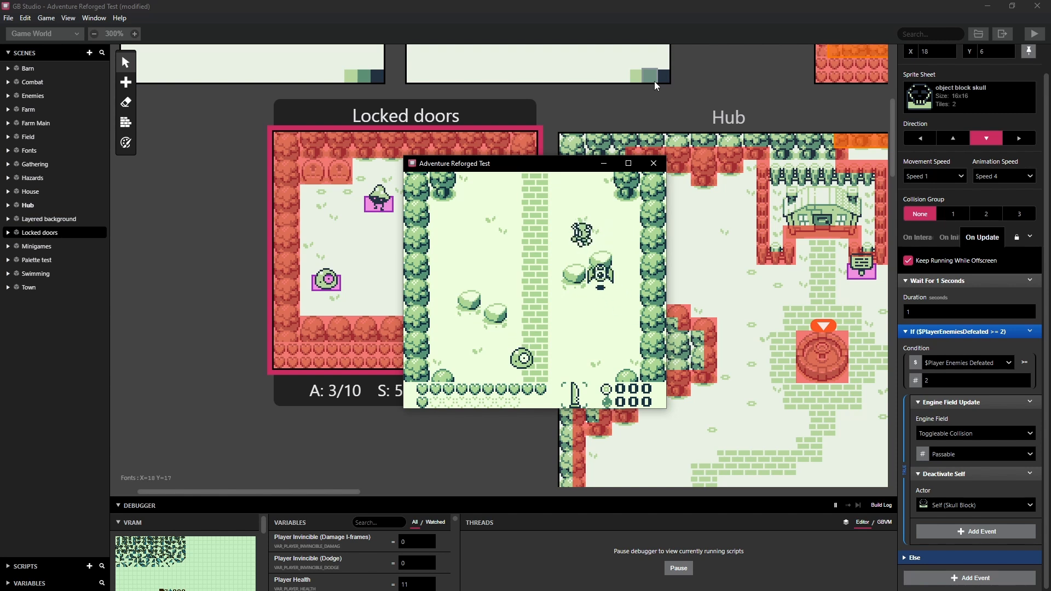
pyautogui.press('Up')
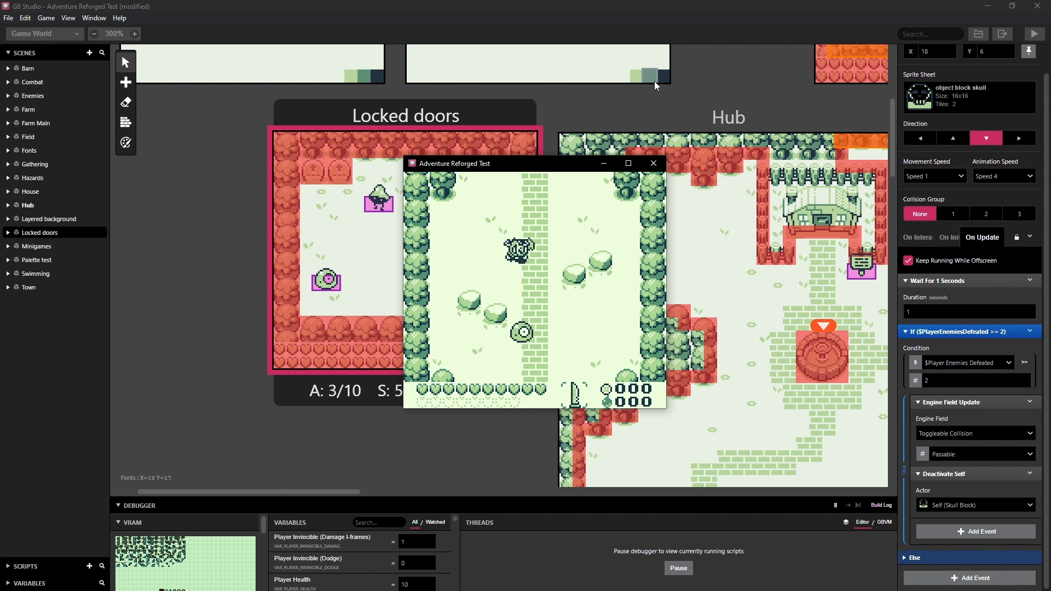
pyautogui.press('Right')
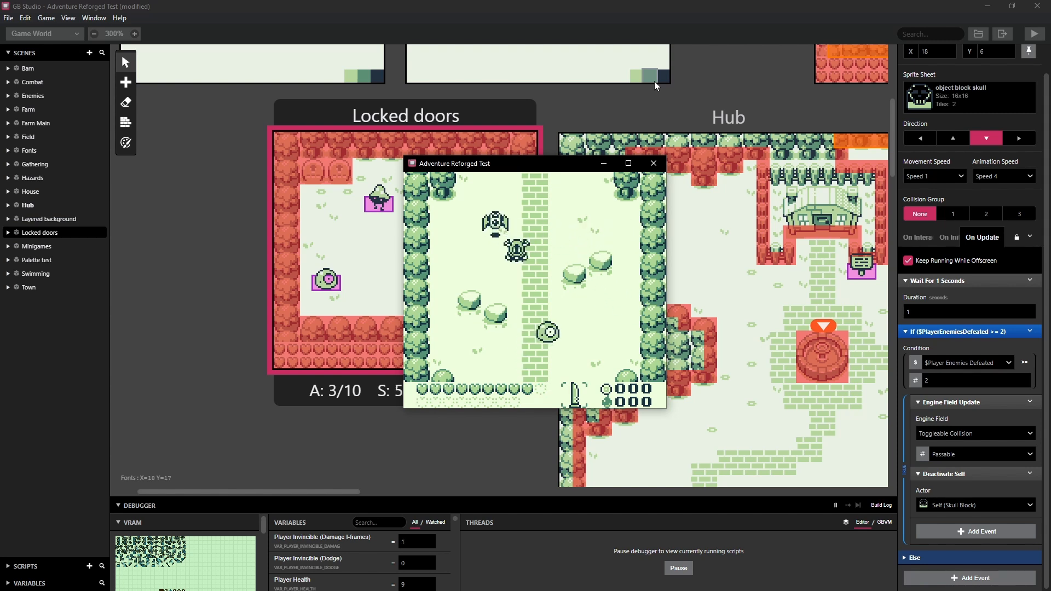
pyautogui.press('Up')
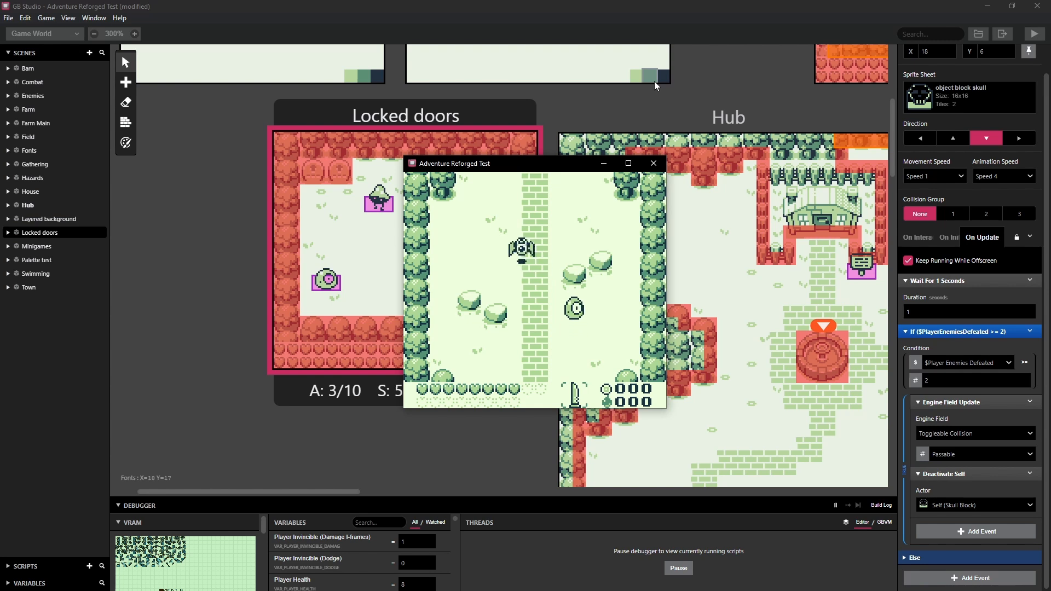
pyautogui.press('Left')
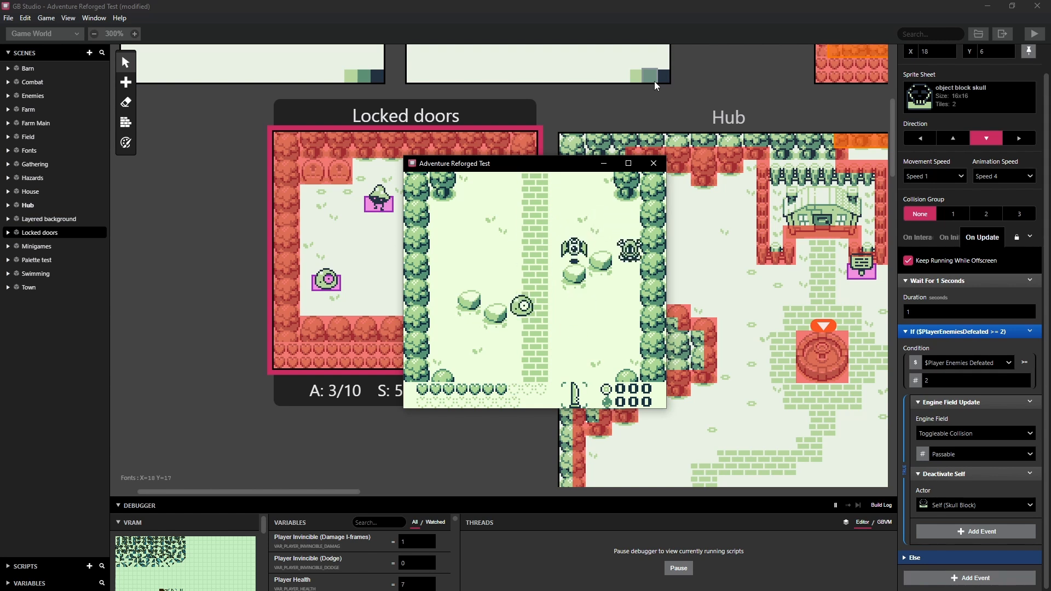
# Lead the player out of the Combat scene's south exit and into the western part of the Swimming scene's water
pyautogui.press('Down')
pyautogui.press('Down')
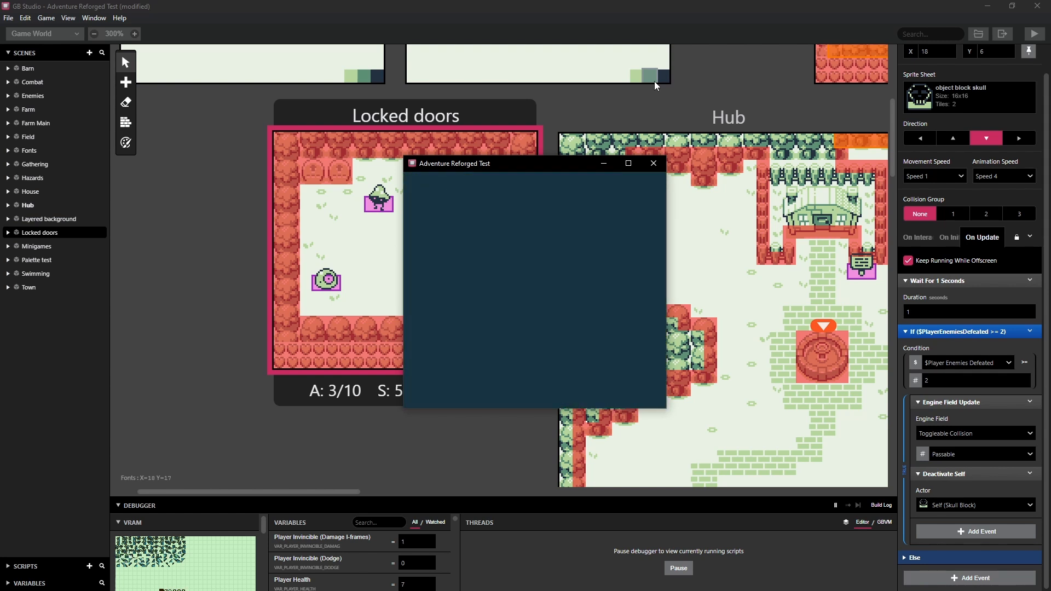
pyautogui.press('Down')
pyautogui.press('Left')
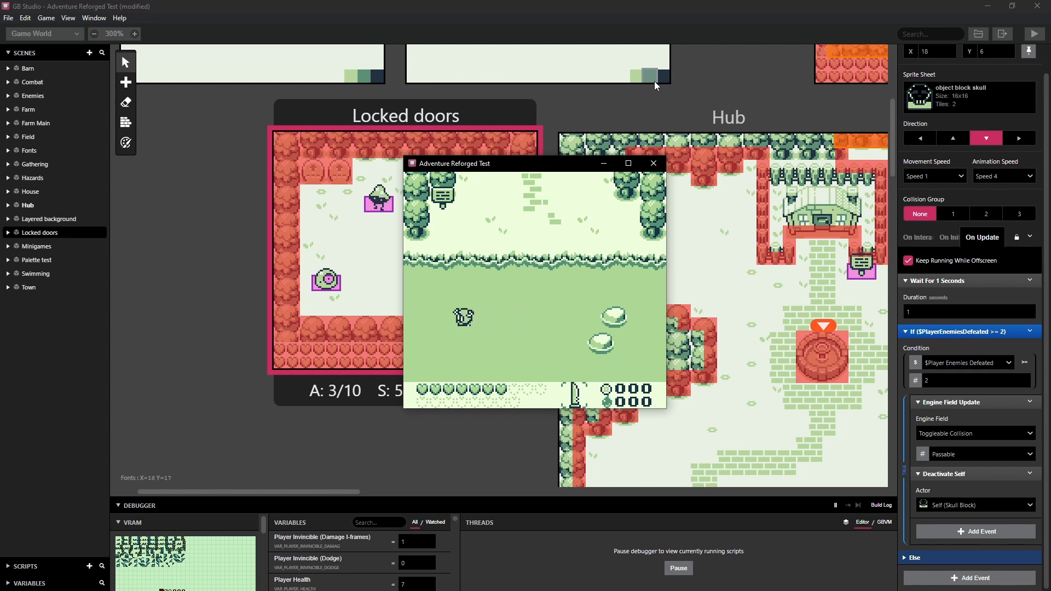
# Test swimming movement by taking the player toward the two rocks, back up near the shore, and southeast again
pyautogui.press('Right')
pyautogui.press('Down')
pyautogui.press('Right')
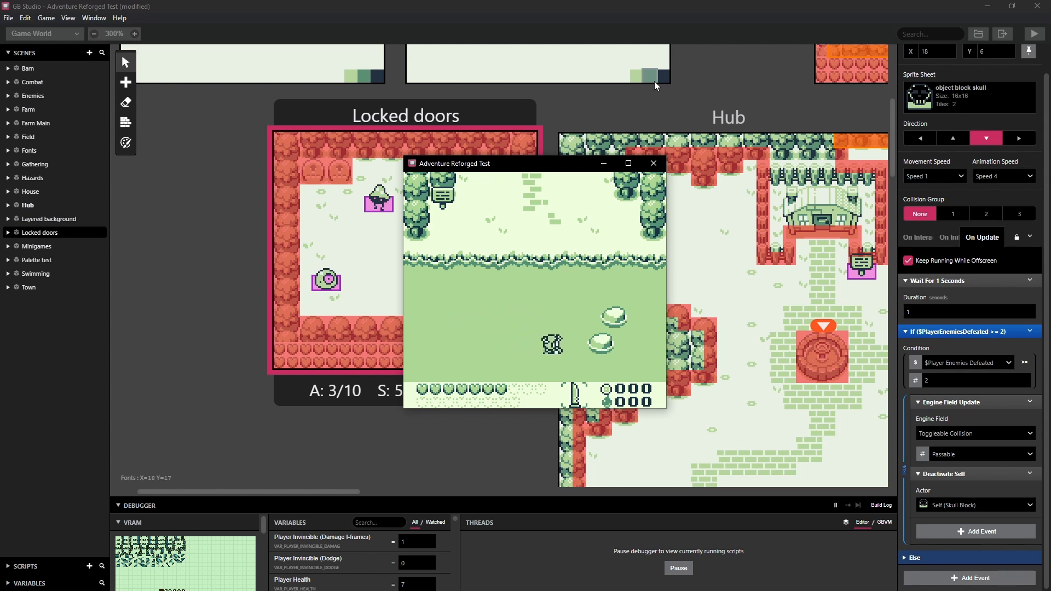
pyautogui.press('Up')
pyautogui.press('Left')
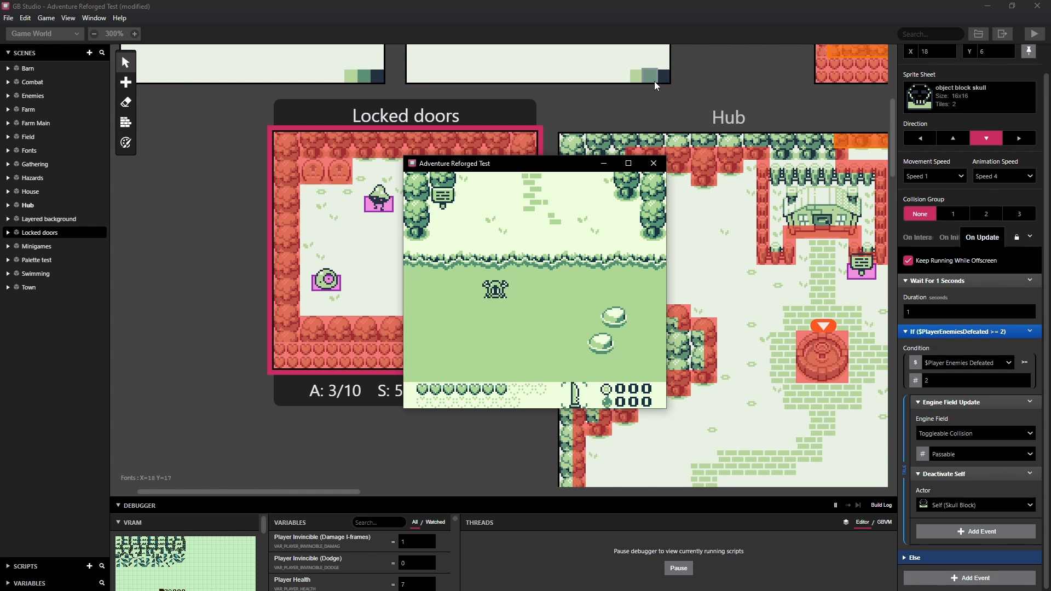
pyautogui.press('Down')
pyautogui.press('Right')
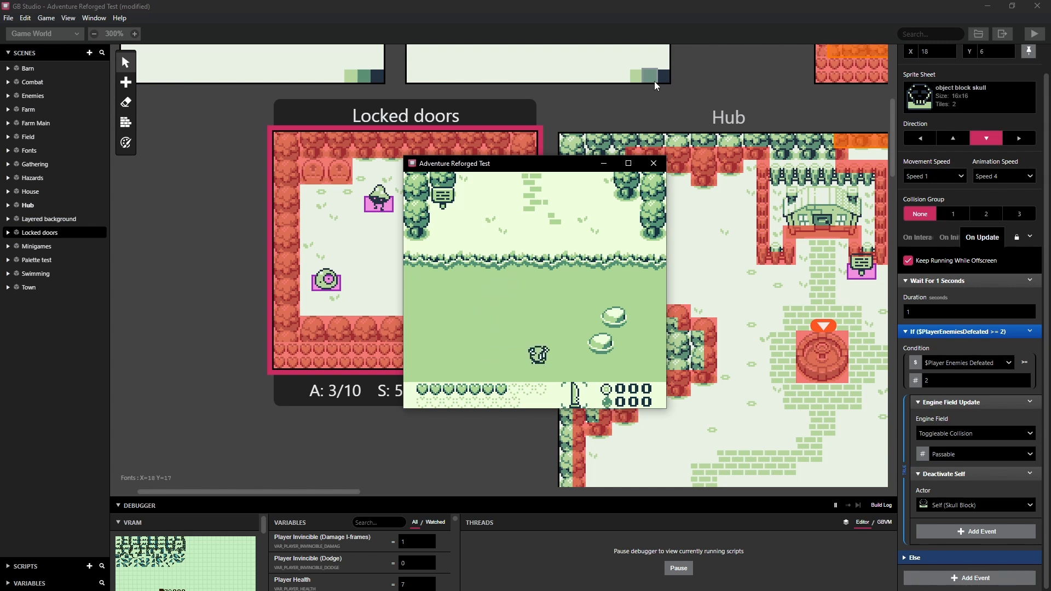
# Swim the player up and across to the southwest, east against the two rocks, and back to the western side
pyautogui.press('Up')
pyautogui.press('Up')
pyautogui.press('Left')
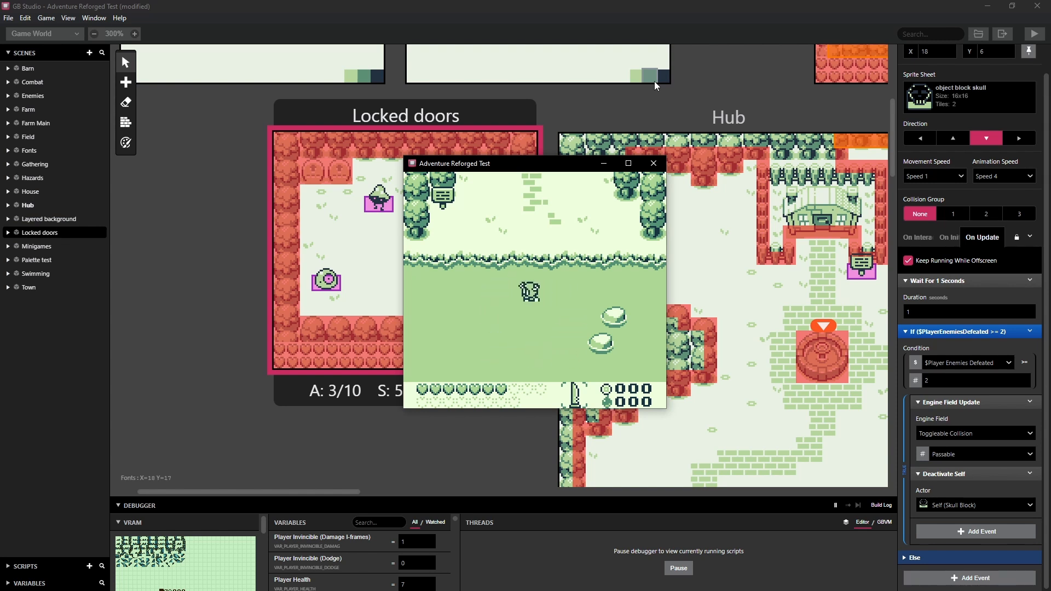
pyautogui.press('Down')
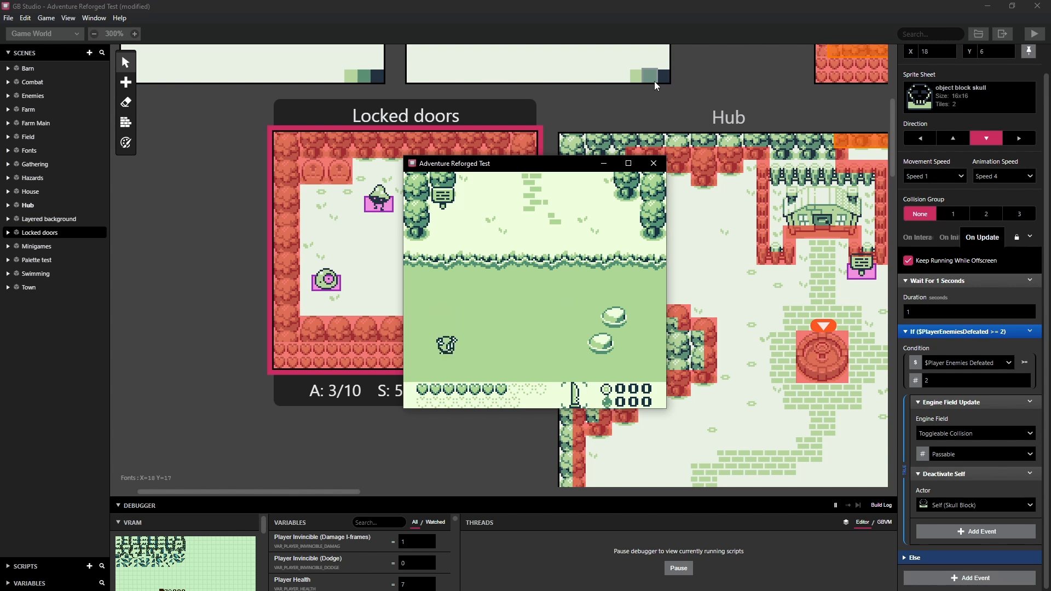
pyautogui.press('Right')
pyautogui.press('Right')
pyautogui.press('Up')
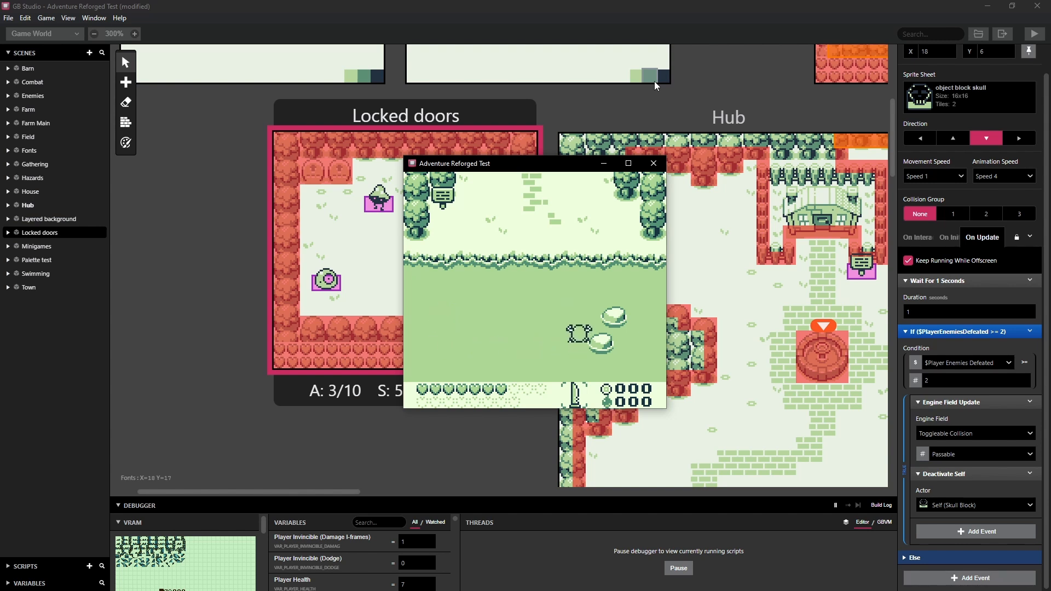
pyautogui.press('Left')
pyautogui.press('Left')
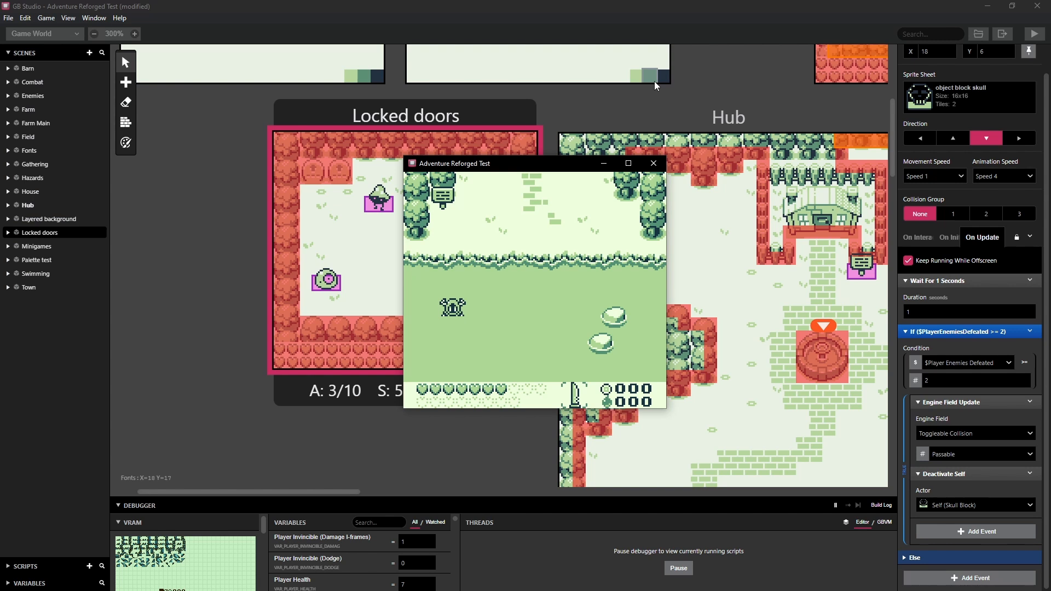
# Examine the On Enter and On Leave scripts of the Swimming scene's water trigger, and return focus to the running game
pyautogui.scroll(-6, 734, 242)
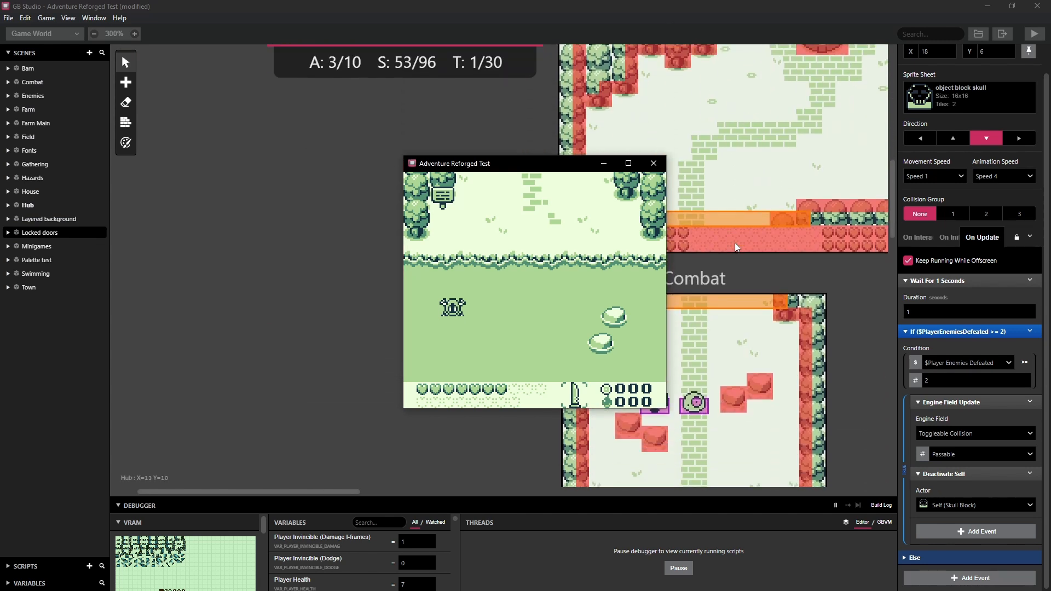
pyautogui.scroll(-9, 735, 242)
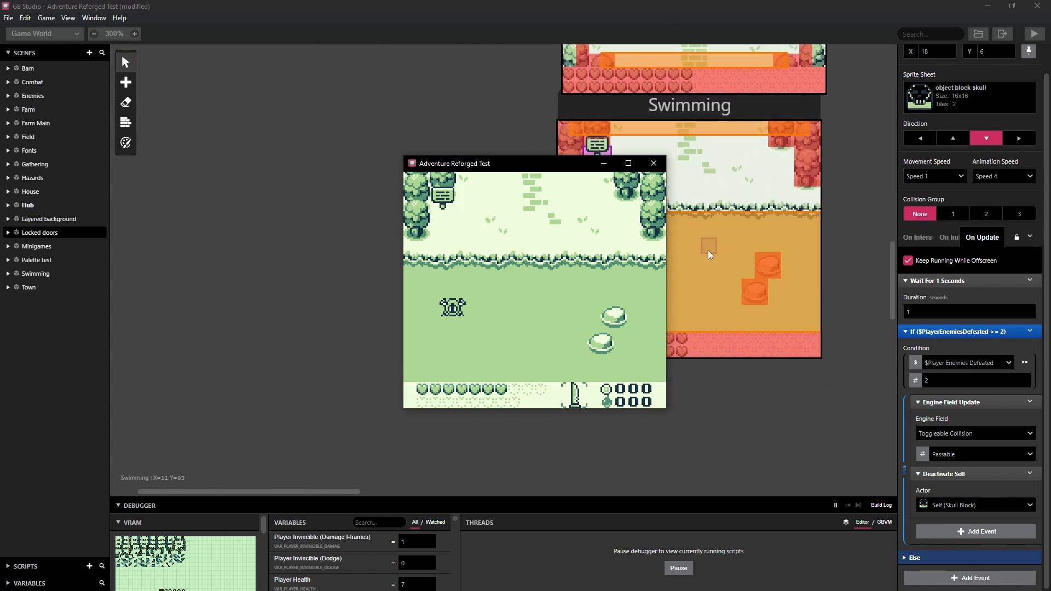
pyautogui.click(708, 251)
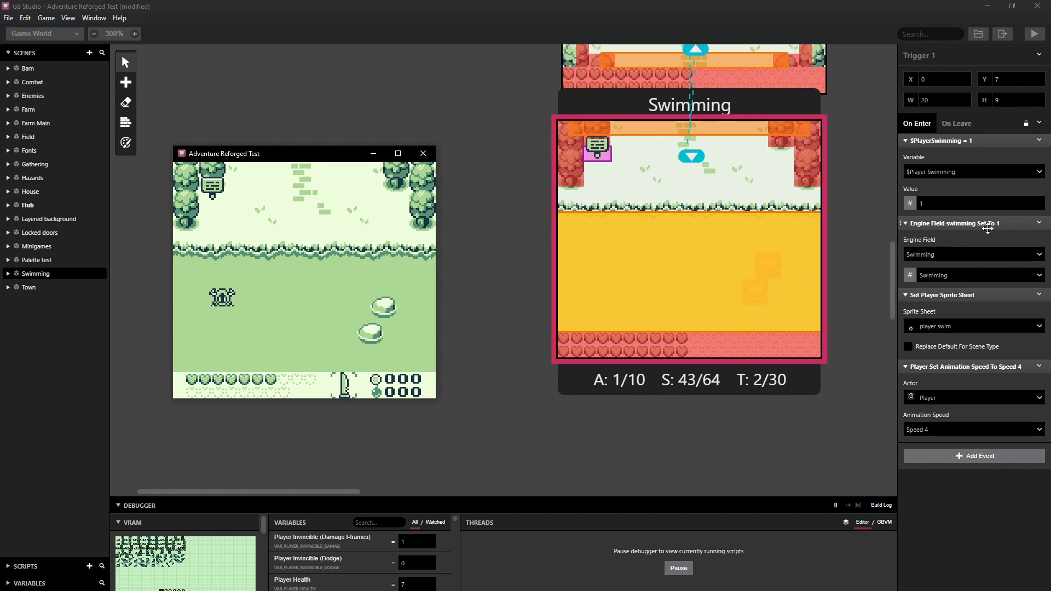
pyautogui.click(955, 124)
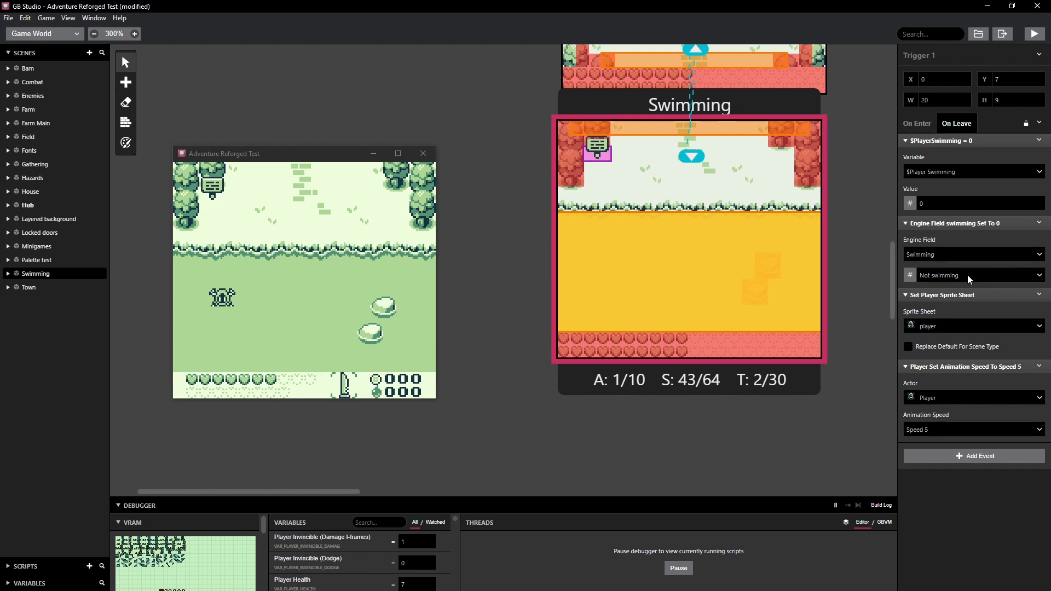
pyautogui.click(396, 289)
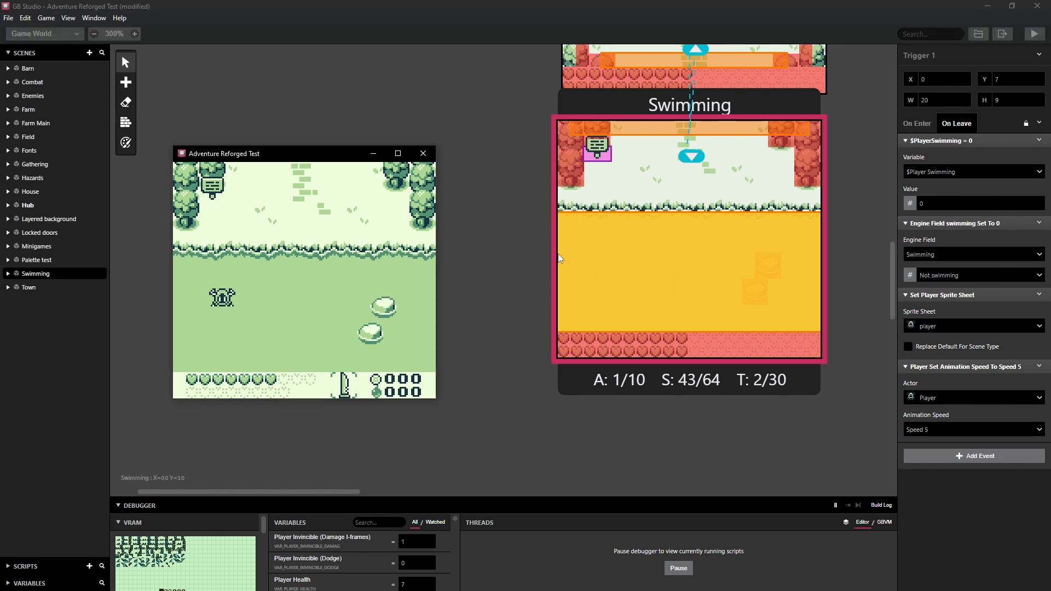
# Swim the player around the open water west of the two rocks and up onto the grassy shore
pyautogui.press('Right')
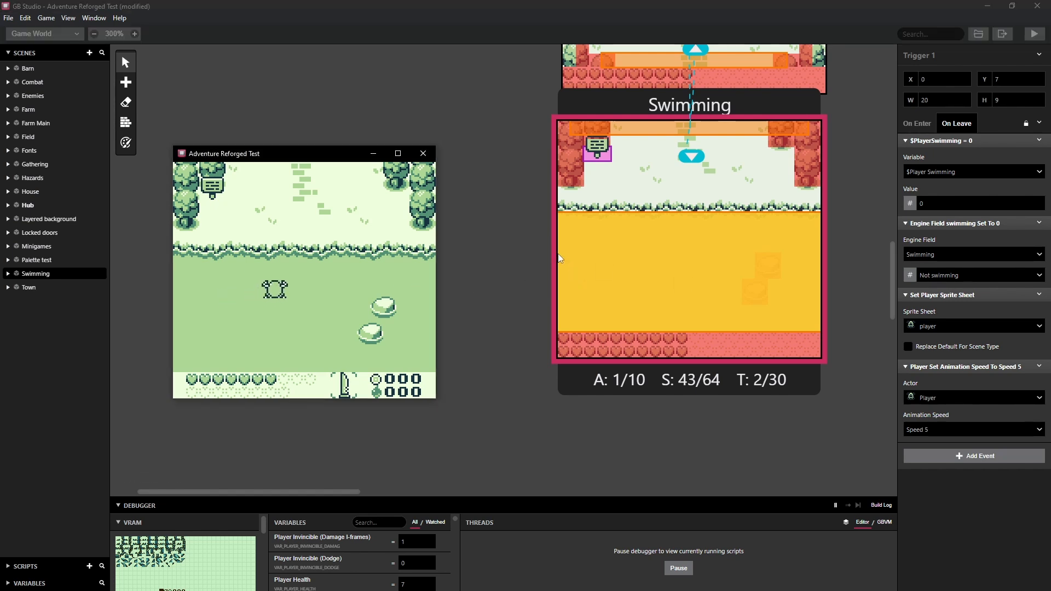
pyautogui.press('Down')
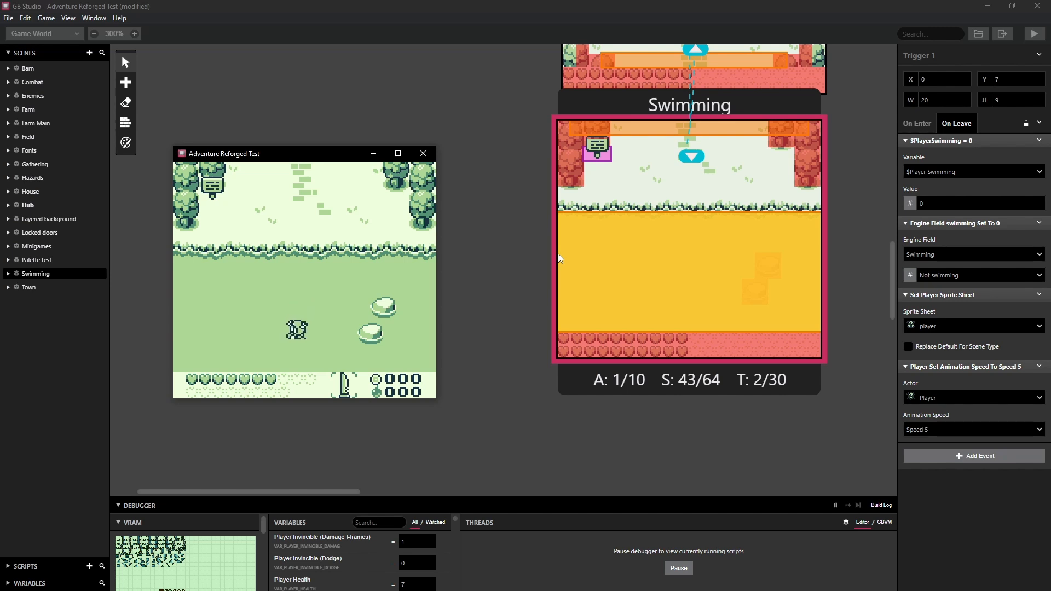
pyautogui.press('Left')
pyautogui.press('Up')
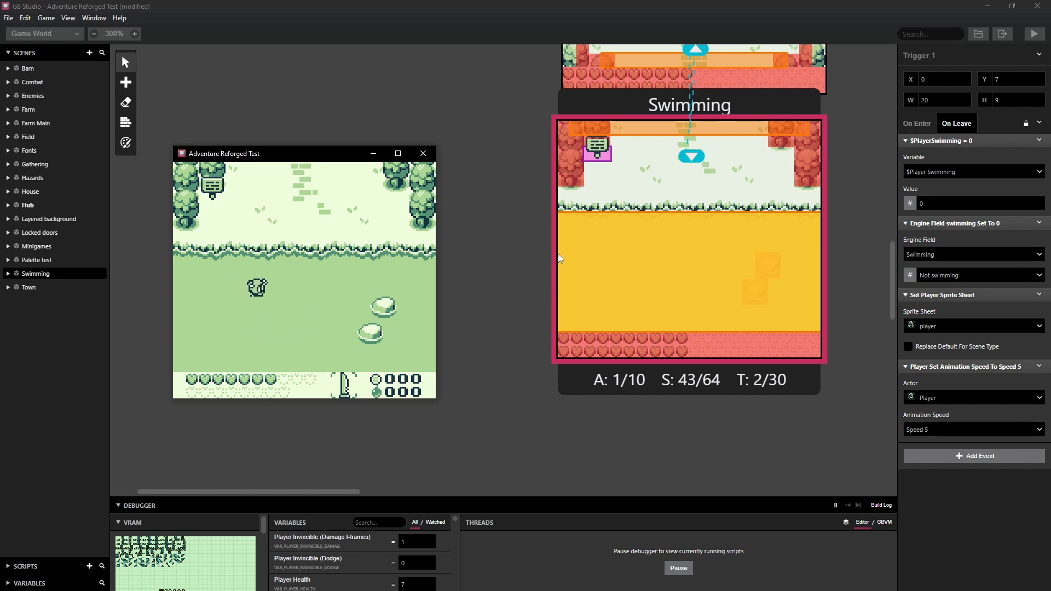
pyautogui.press('Right')
pyautogui.press('Up')
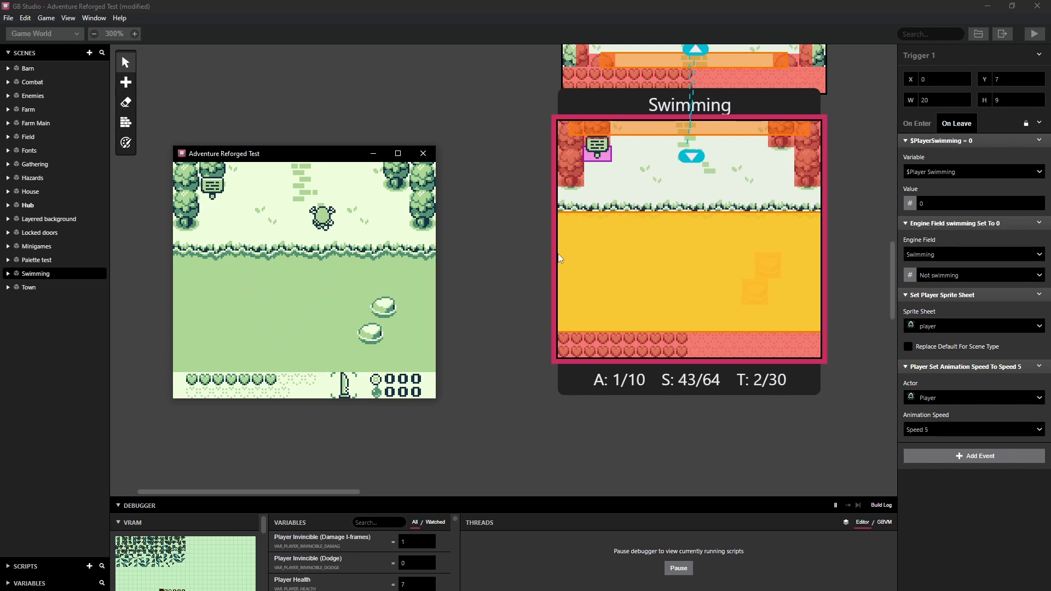
# Test walking on the shore by taking the player west, up to the stone path, and east toward the trees
pyautogui.press('Left')
pyautogui.press('Down')
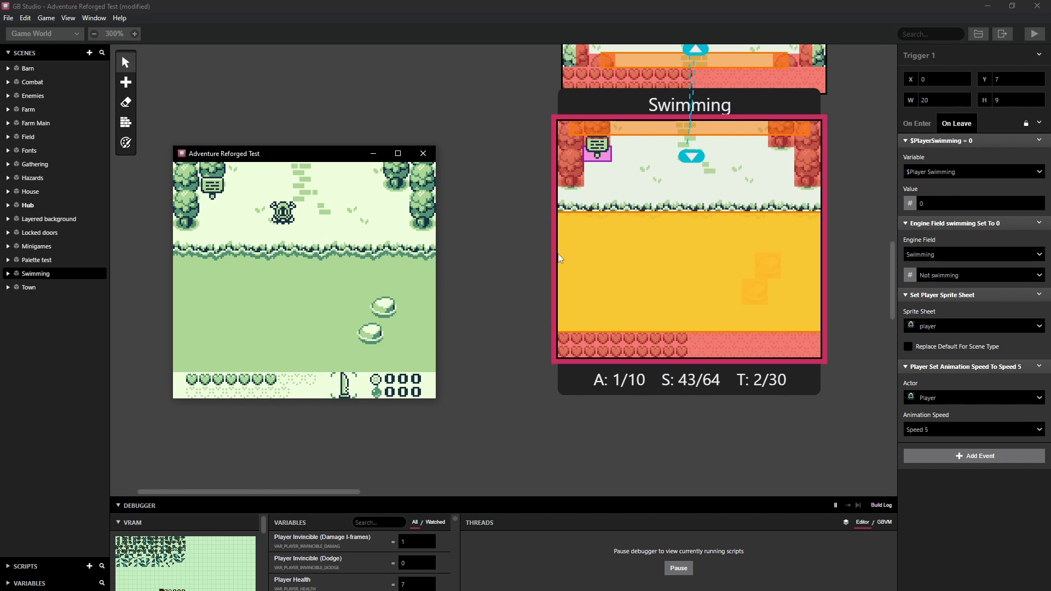
pyautogui.press('Right')
pyautogui.press('Left')
pyautogui.press('Up')
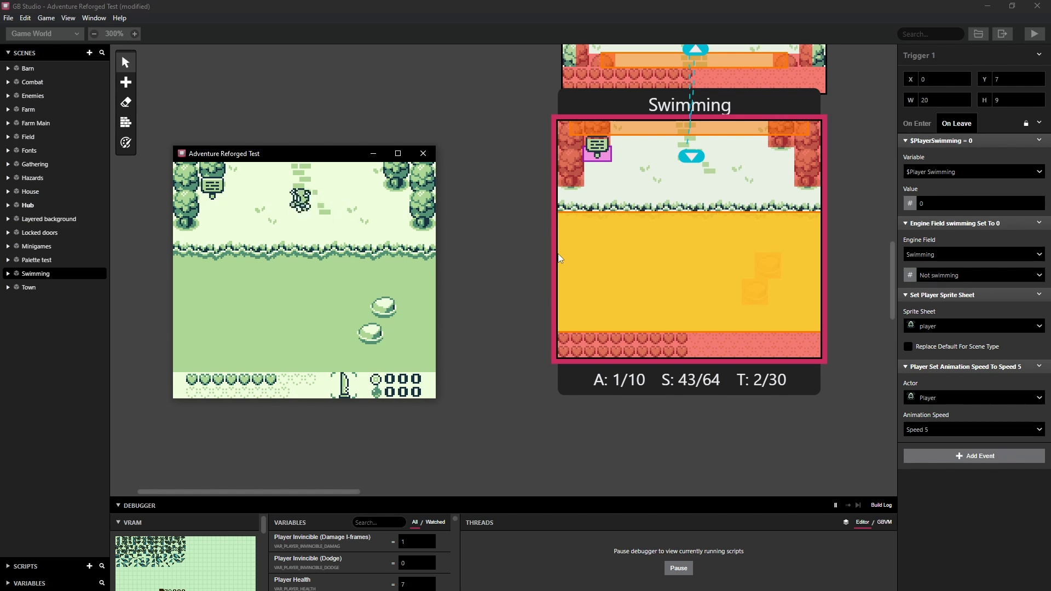
pyautogui.press('Left')
pyautogui.press('Right')
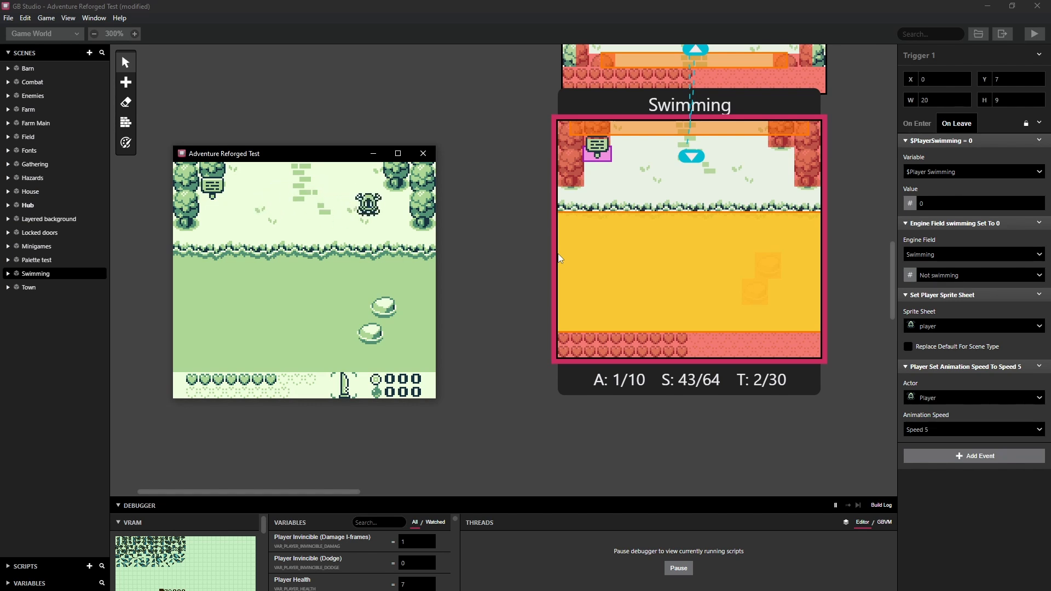
# Run the player west toward the sign, east across the shore again, and back beside the stone path
pyautogui.press('Down')
pyautogui.press('Left')
pyautogui.press('Up')
pyautogui.press('Down')
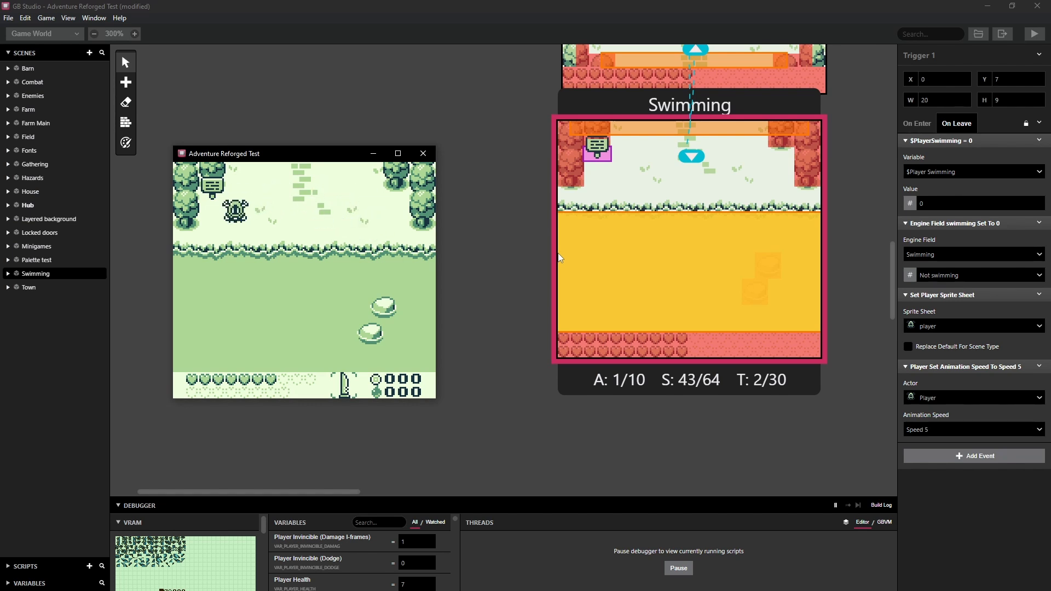
pyautogui.press('Right')
pyautogui.press('Up')
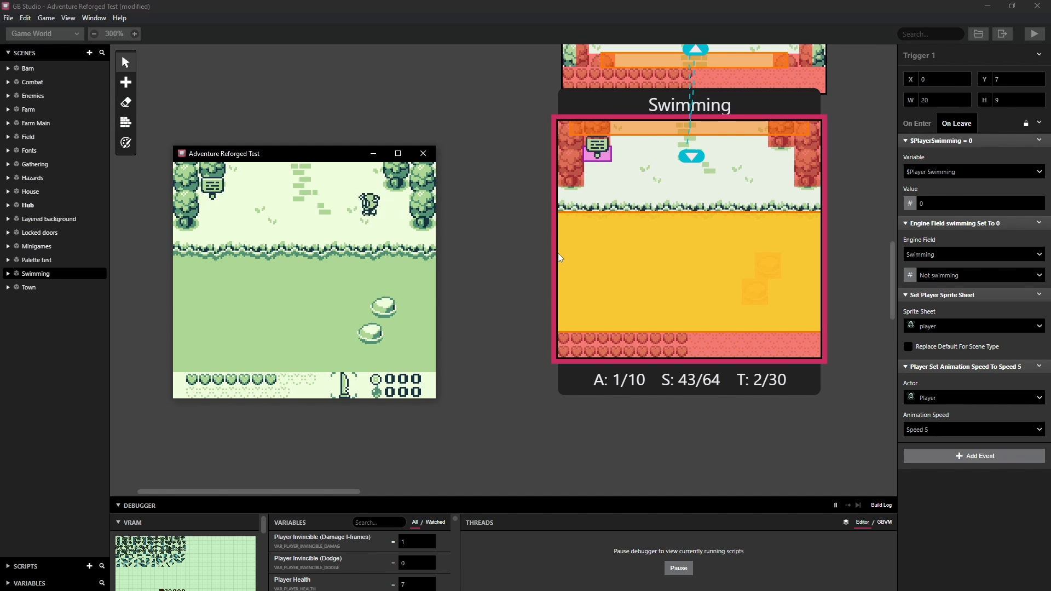
pyautogui.press('Left')
pyautogui.press('Right')
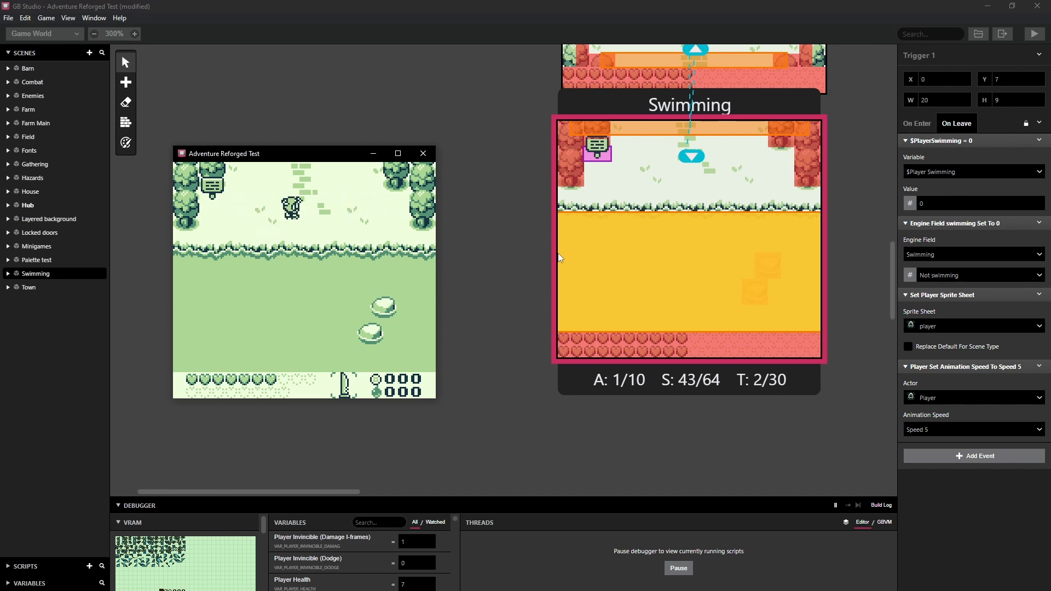
# Take the player from the shore down into the water and swim back up toward the shoreline
pyautogui.press('Down')
pyautogui.press('Left')
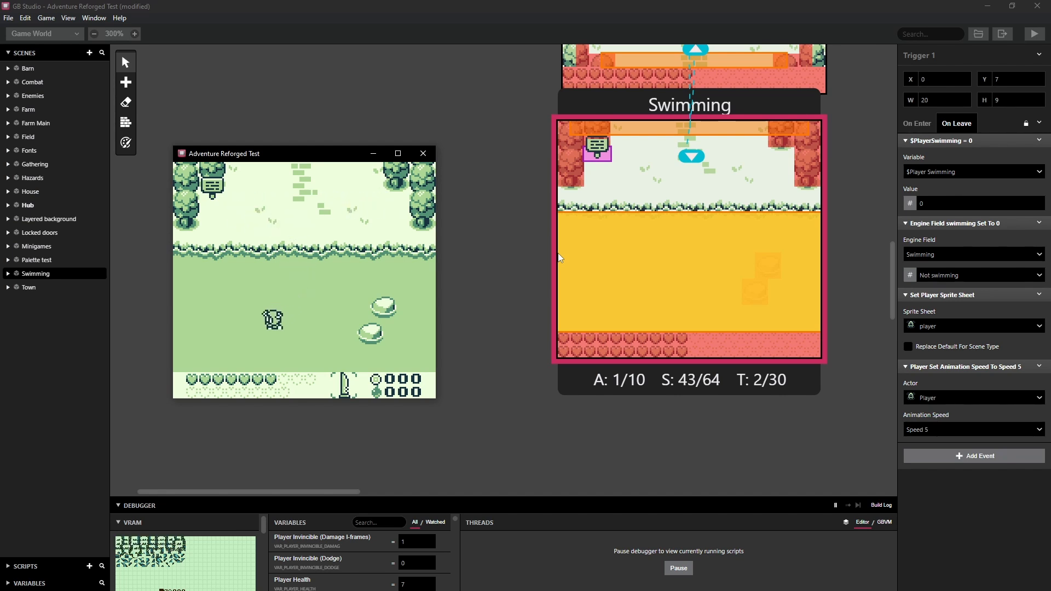
pyautogui.press('Up')
pyautogui.press('Left')
pyautogui.press('Right')
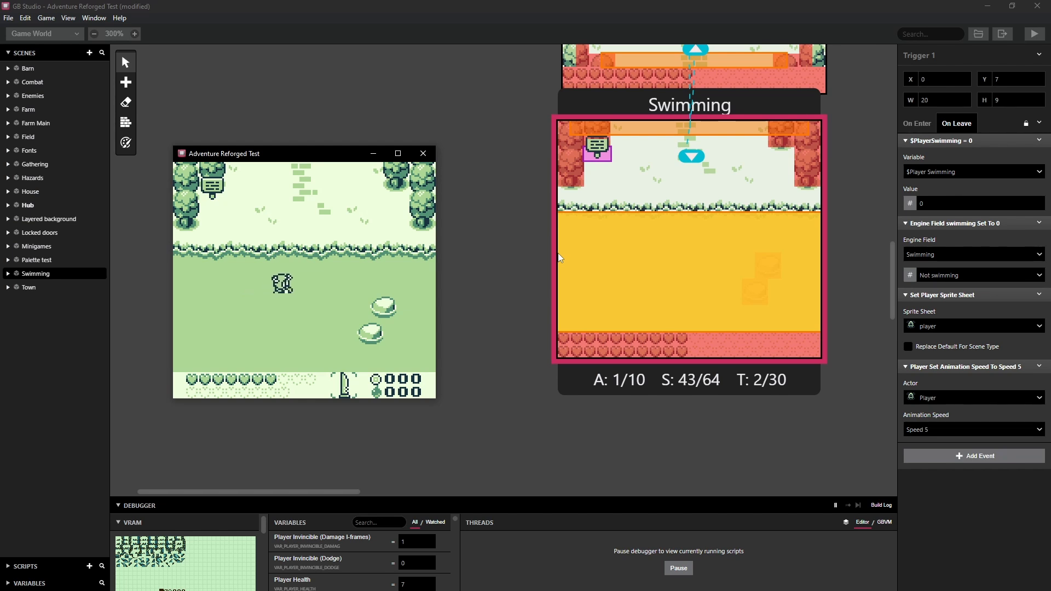
# Swim the player southeast to the two rocks, back west, and northeast to just below the shoreline
pyautogui.press('Right')
pyautogui.press('Down')
pyautogui.press('Left')
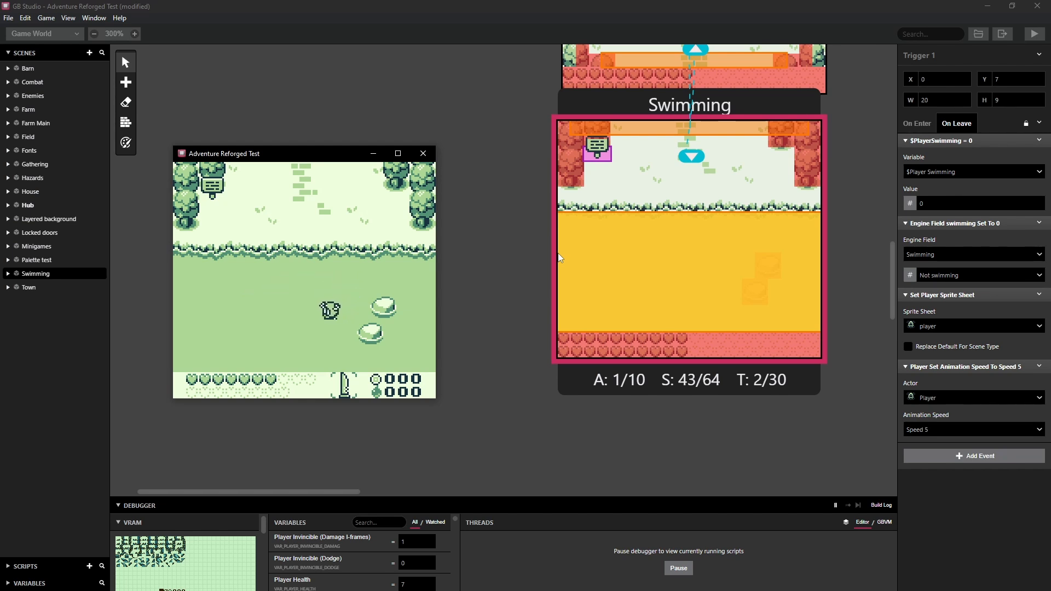
pyautogui.press('Down')
pyautogui.press('Left')
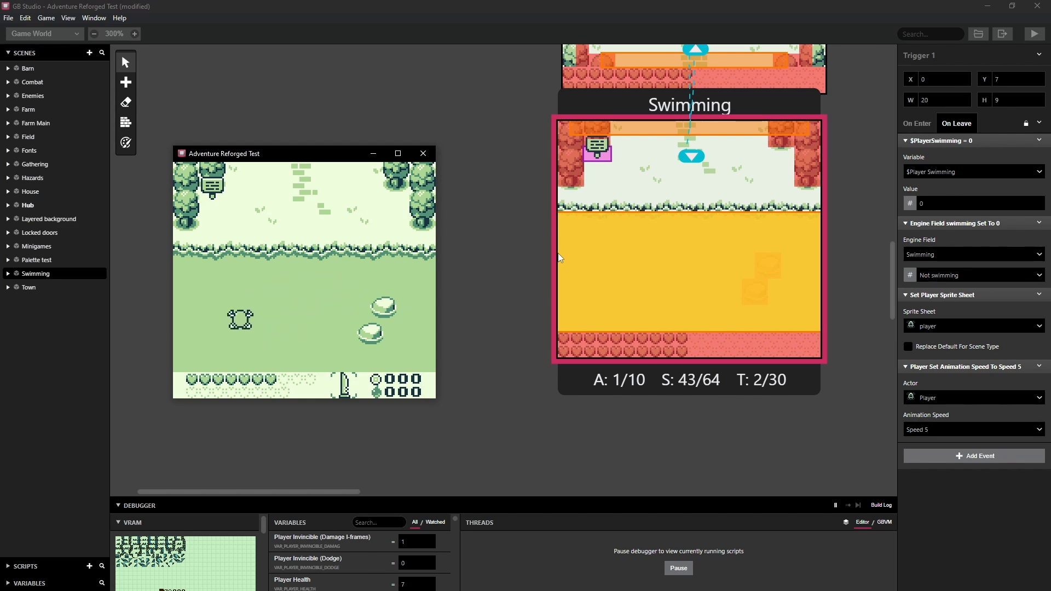
pyautogui.press('Up')
pyautogui.press('Right')
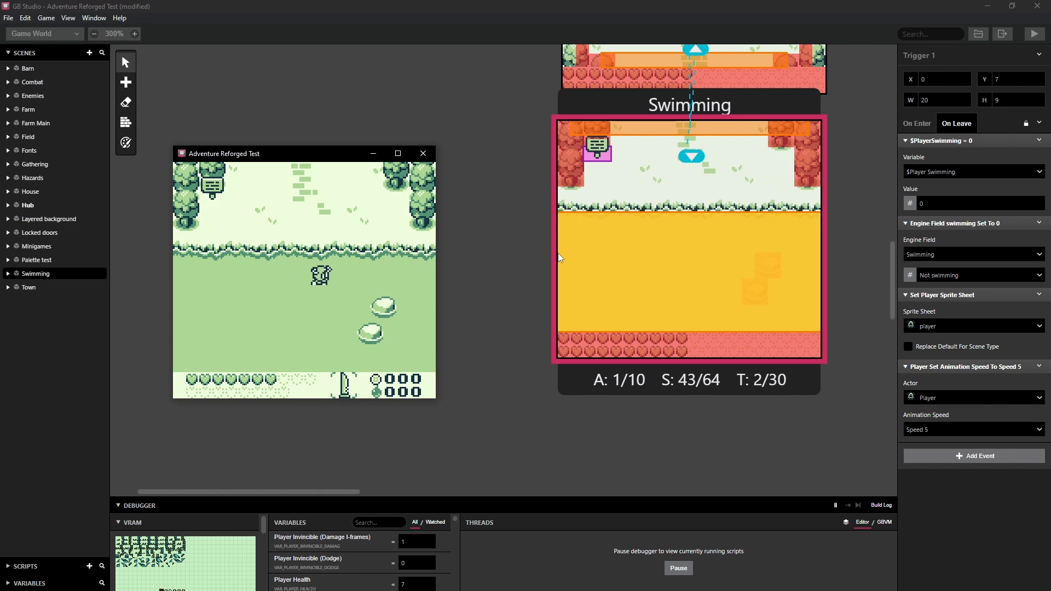
# Bring the player out of the water and through the Swimming scene's north exit into the Combat scene
pyautogui.press('Up')
pyautogui.press('Left')
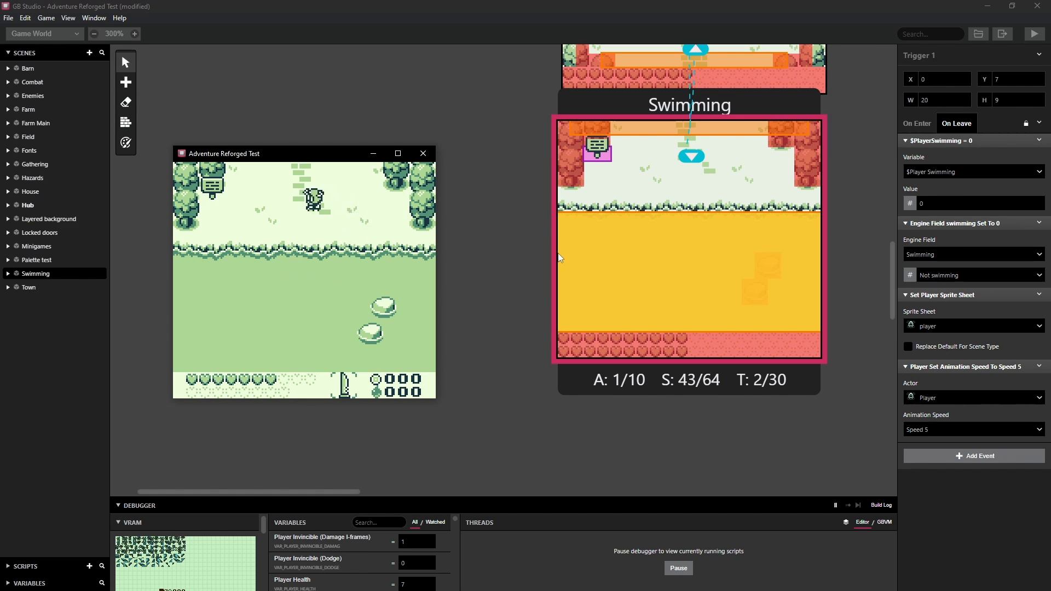
pyautogui.press('Up')
pyautogui.press('Left')
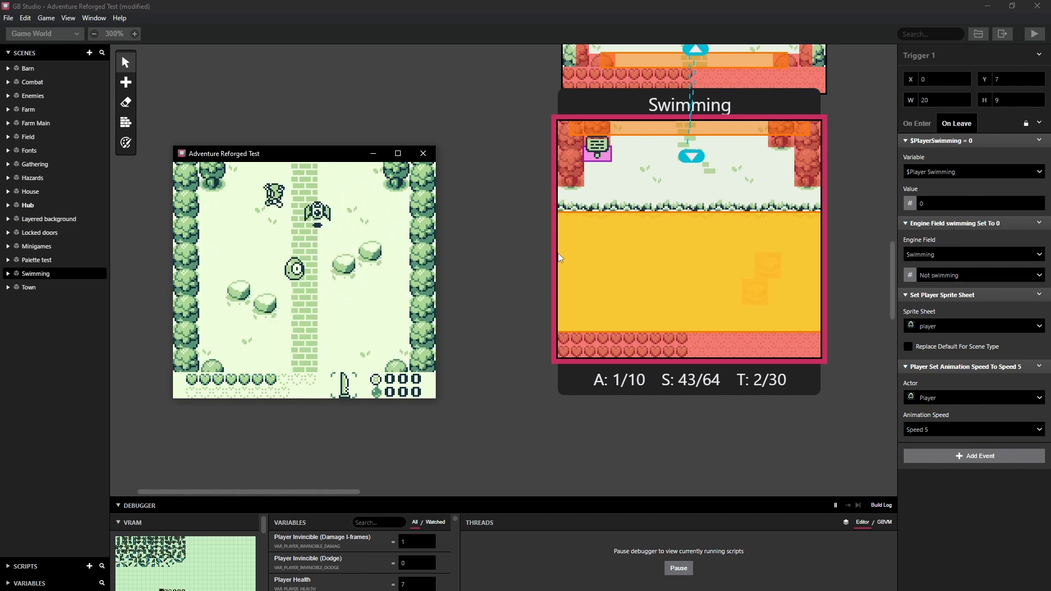
# Lead the flying enemy around the Combat scene along its west, south and east edges to the northeast trees
pyautogui.press('Left')
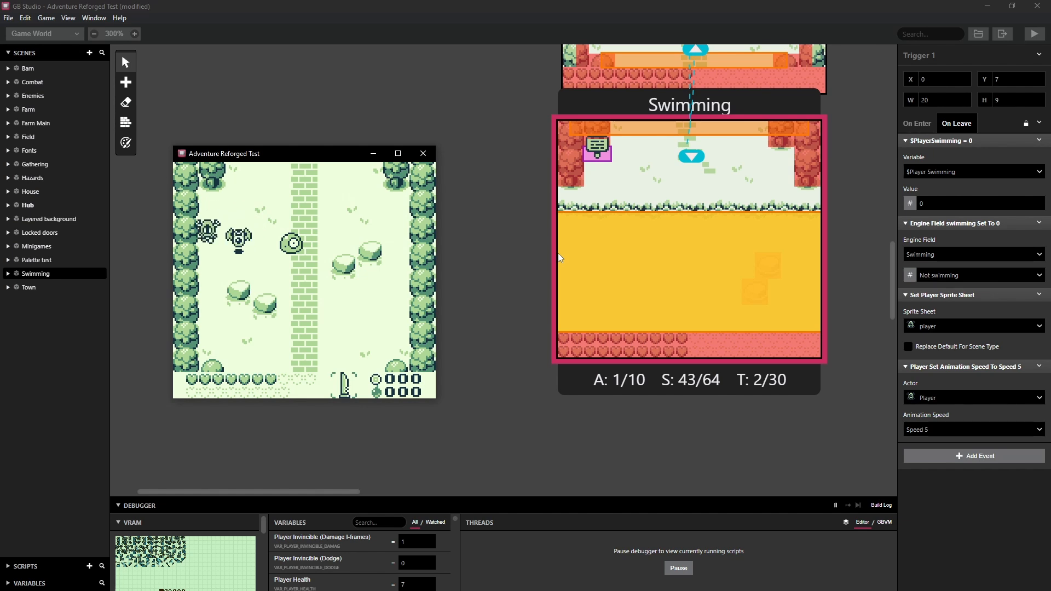
pyautogui.press('Down')
pyautogui.press('Down')
pyautogui.press('Right')
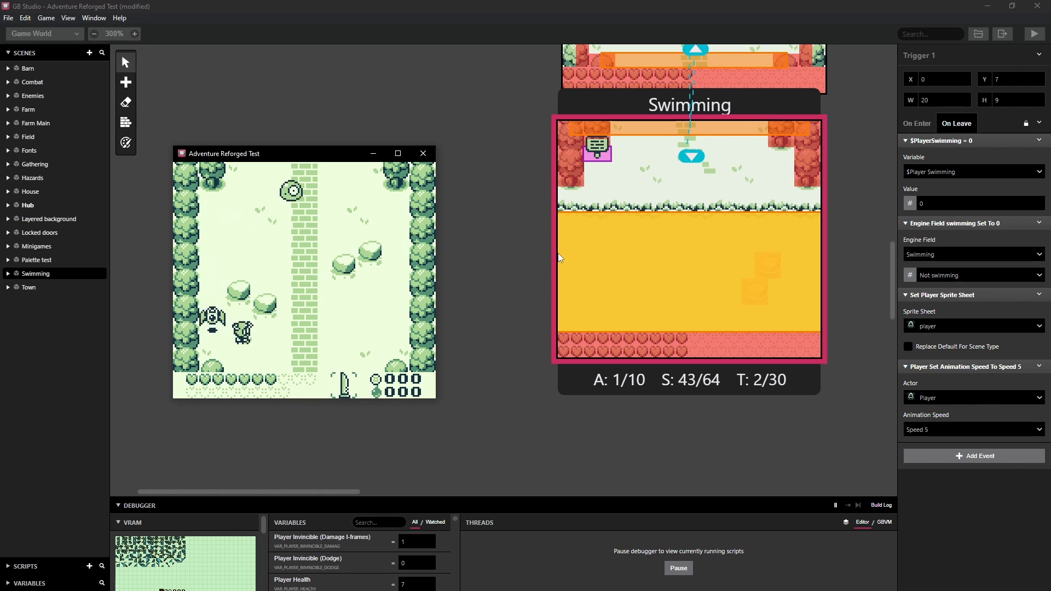
pyautogui.press('Right')
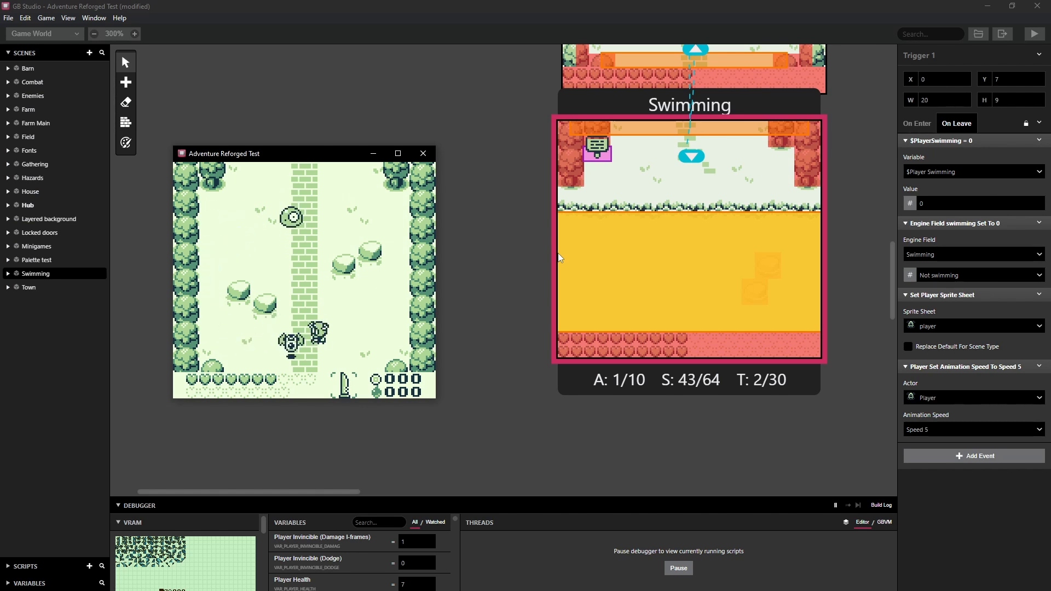
pyautogui.press('Up')
pyautogui.press('Right')
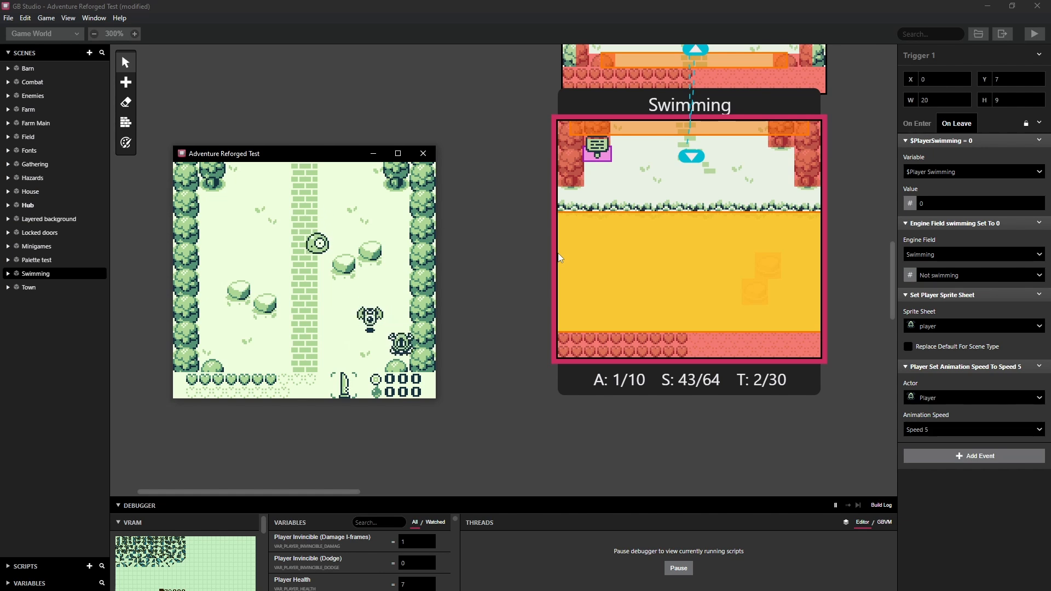
pyautogui.press('Up')
pyautogui.press('Up')
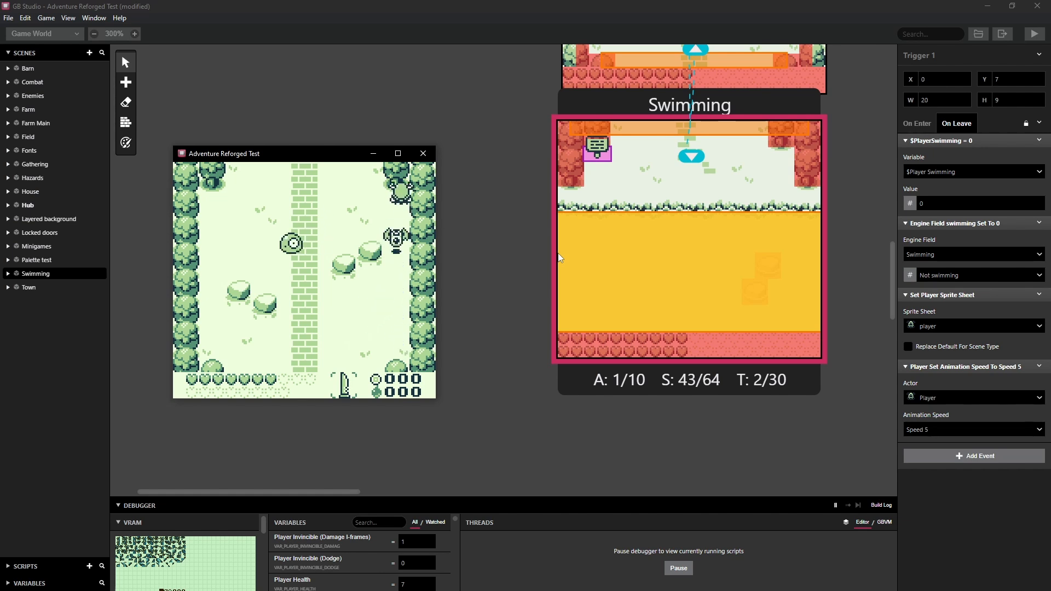
# Defeat the flying enemy, then approach the round enemy near the path and swing the sword at it
pyautogui.press('Left')
pyautogui.press('Left')
pyautogui.press('Down')
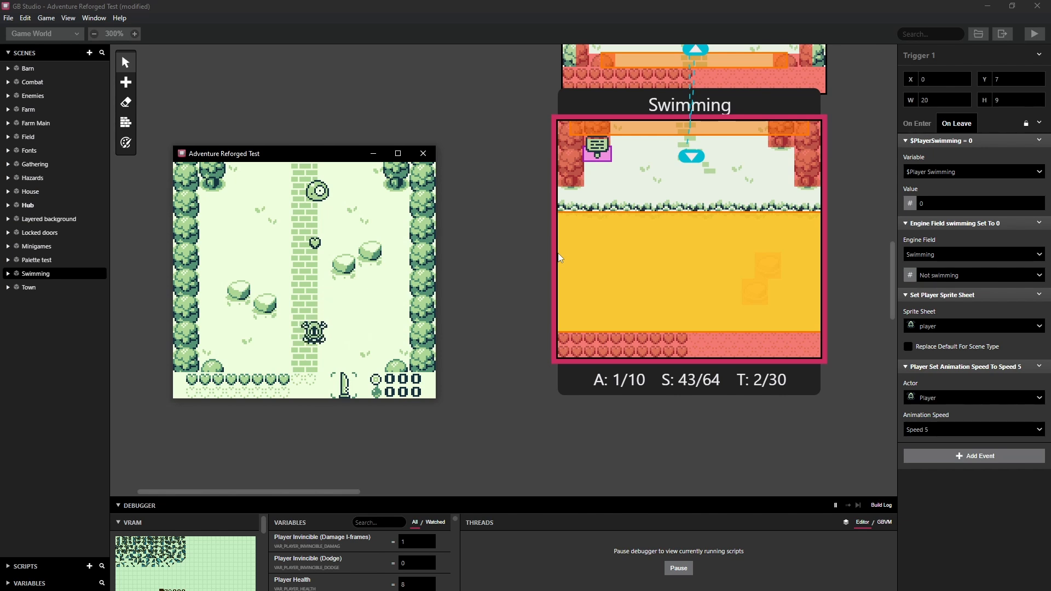
pyautogui.press('Up')
pyautogui.press('Left')
pyautogui.press('Up')
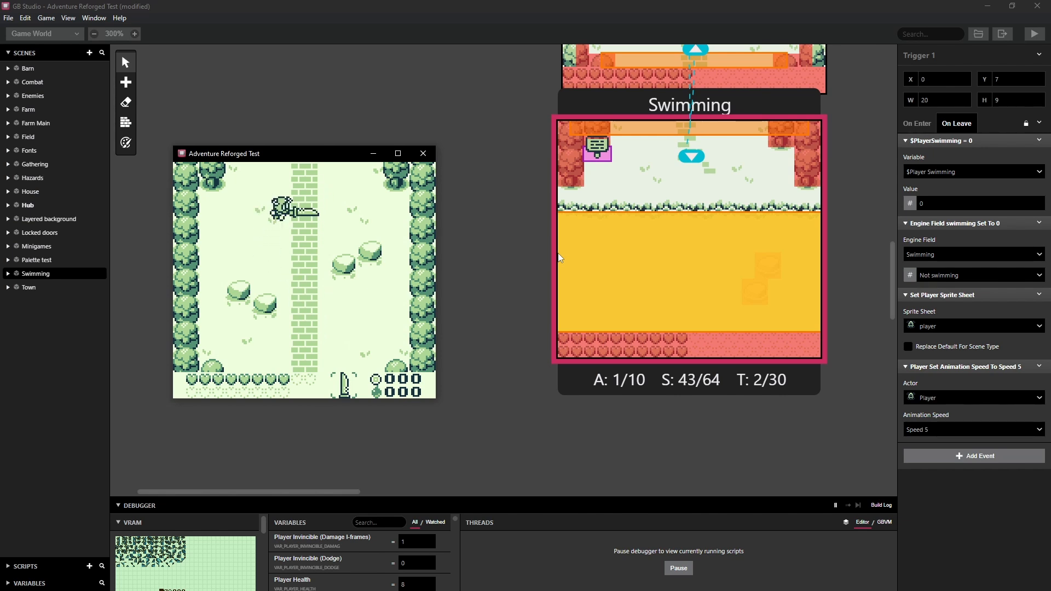
# Draw the round enemy to the western edge and move the player around it back toward the path
pyautogui.press('Left')
pyautogui.press('Left')
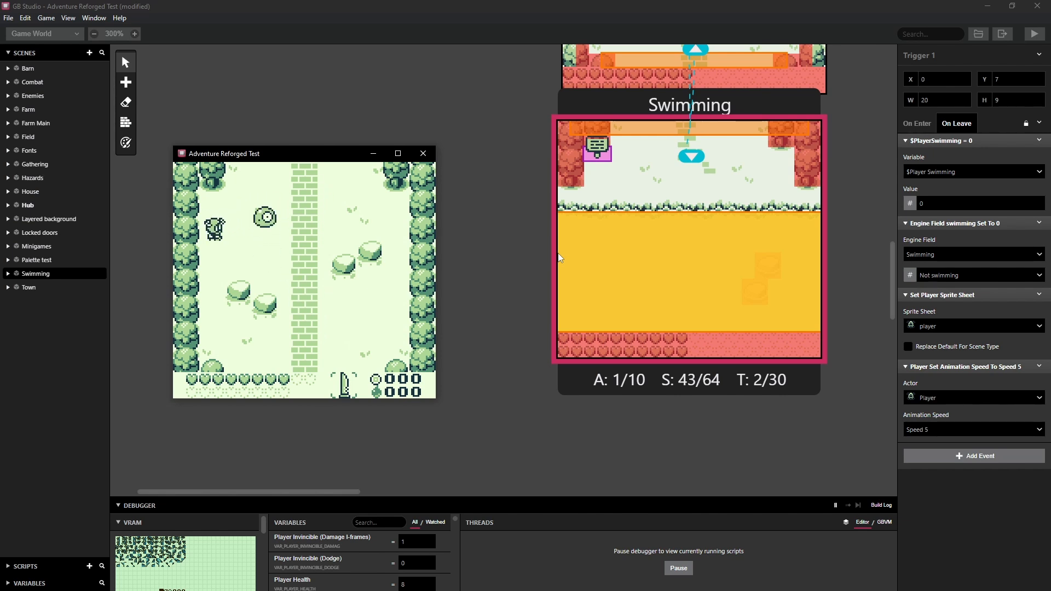
pyautogui.press('Down')
pyautogui.press('Right')
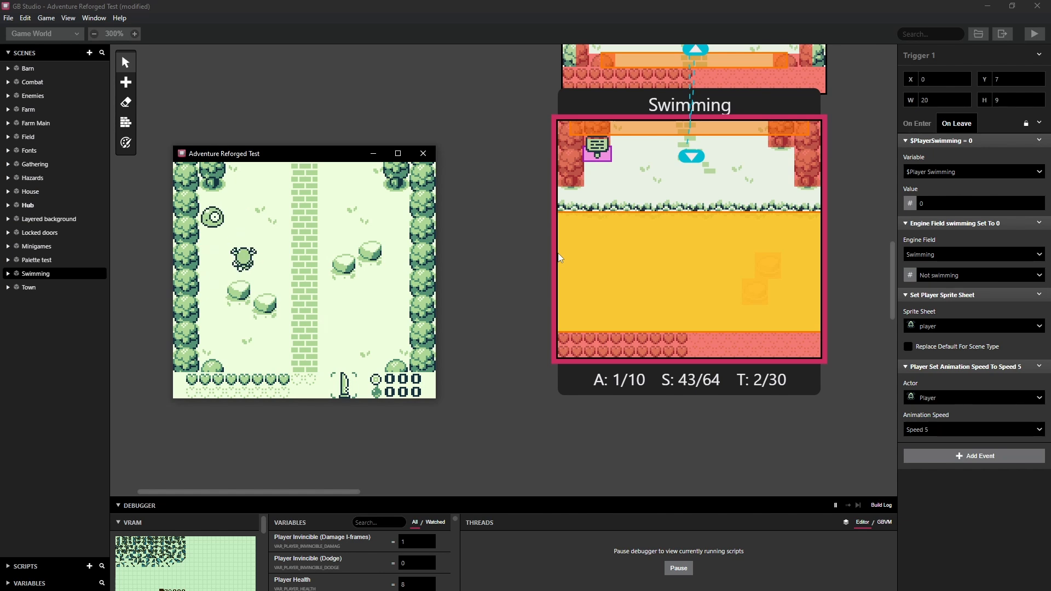
pyautogui.press('Up')
pyautogui.press('Right')
pyautogui.press('Down')
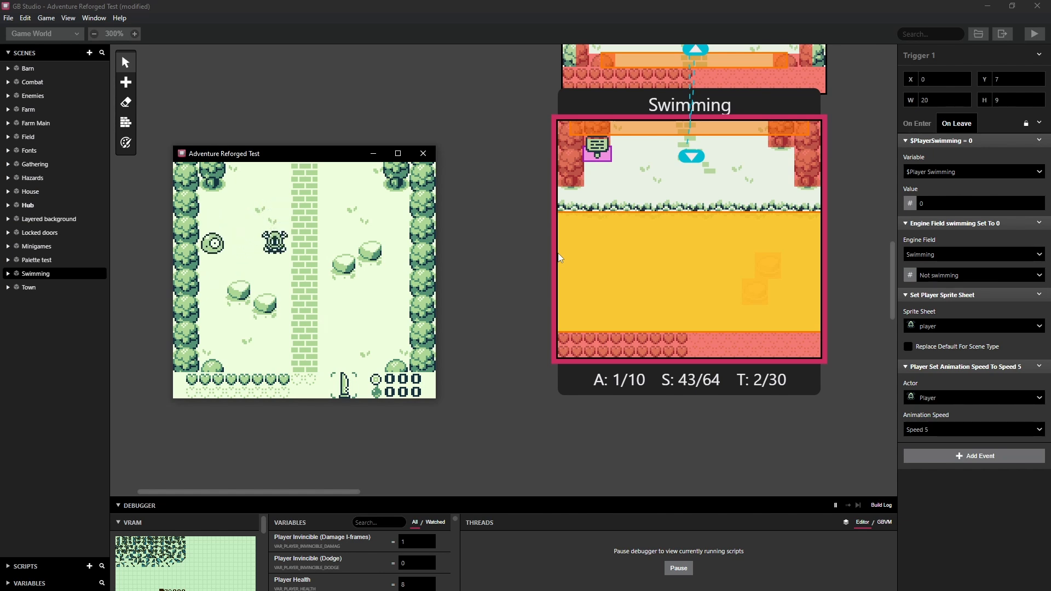
# Fight and defeat the round enemy in the area above the Combat scene's western rocks
pyautogui.press('Left')
pyautogui.press('Right')
pyautogui.press('Right')
pyautogui.press('Left')
pyautogui.press('Down')
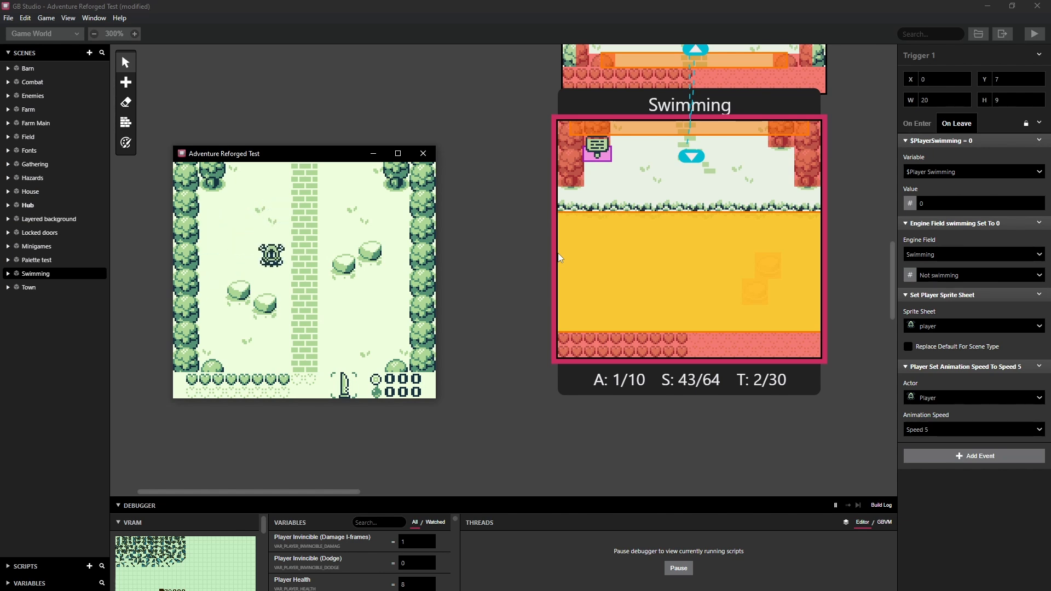
# Leave the Combat scene by the north exit and walk along the Hub's stone path to the fountain
pyautogui.press('Right')
pyautogui.press('Up')
pyautogui.press('Up')
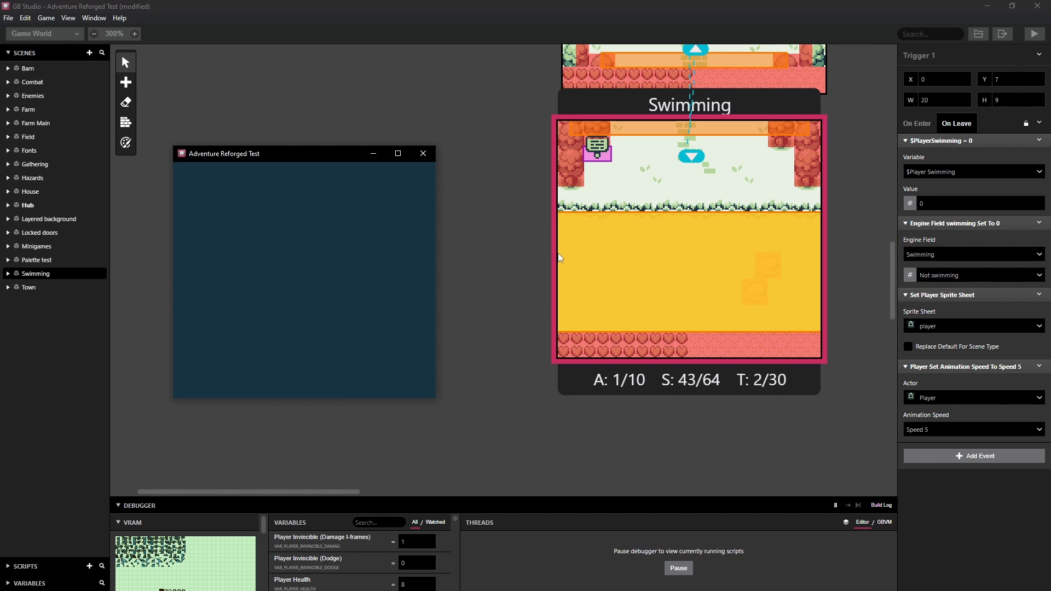
pyautogui.press('Up')
pyautogui.press('Right')
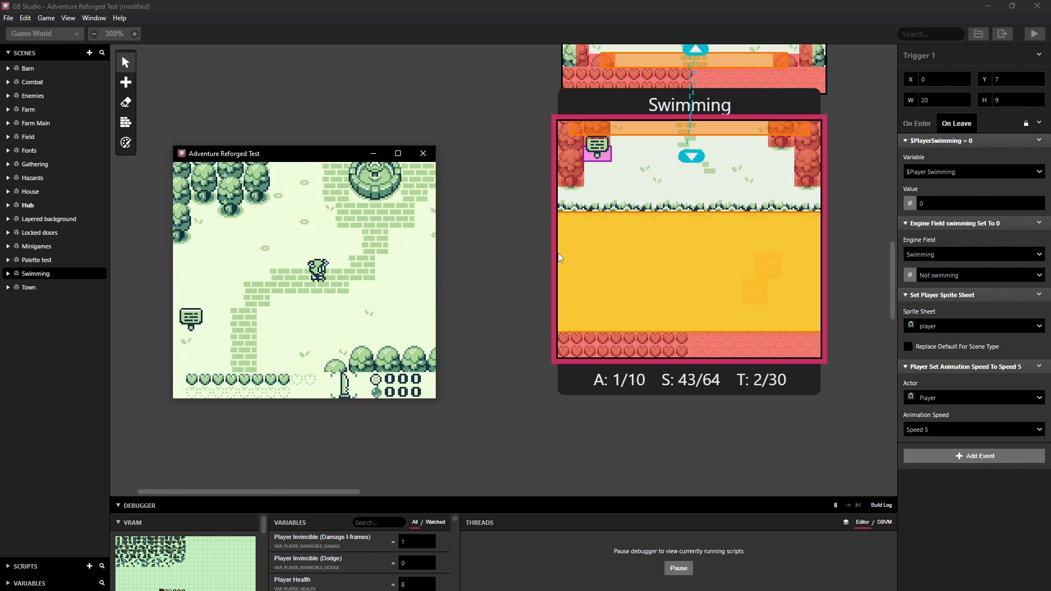
pyautogui.press('Up')
pyautogui.press('Up')
pyautogui.press('Right')
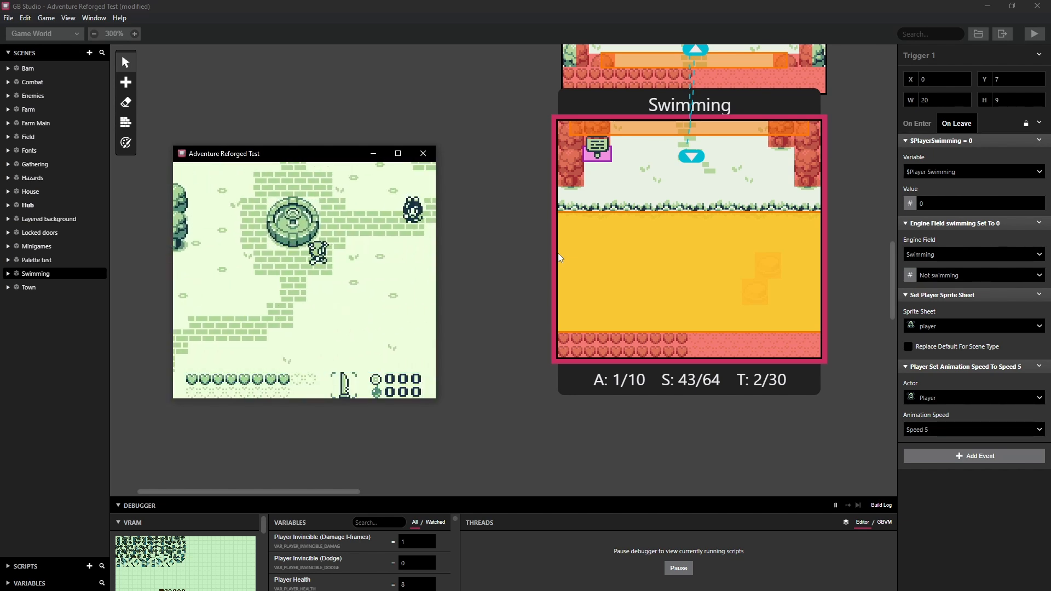
# Walk the player from the fountain toward the southeast sign, around to its northwest side, and east to the villager
pyautogui.press('Down')
pyautogui.press('Down')
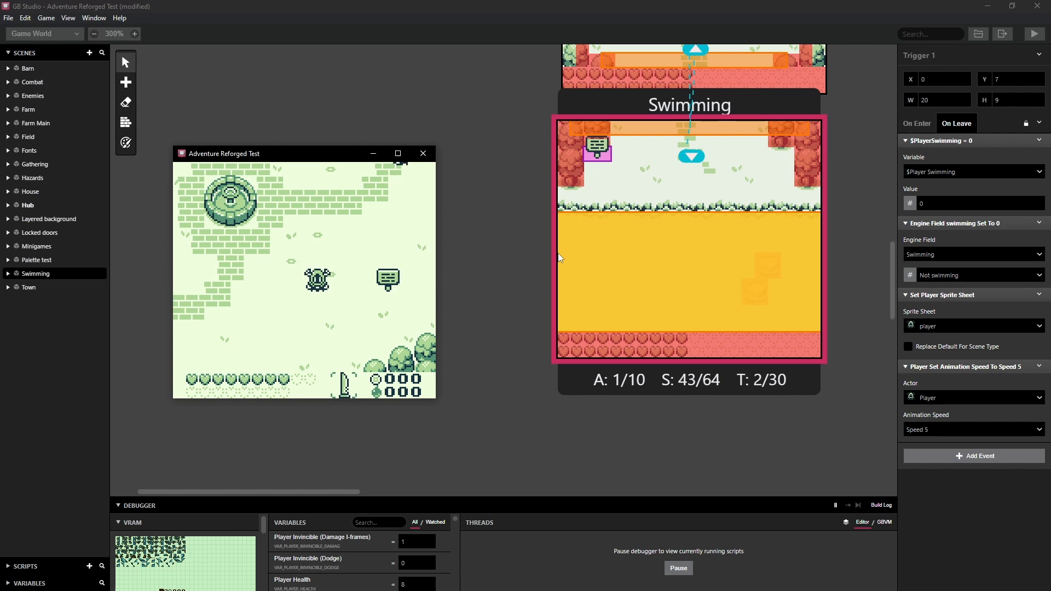
pyautogui.press('Left')
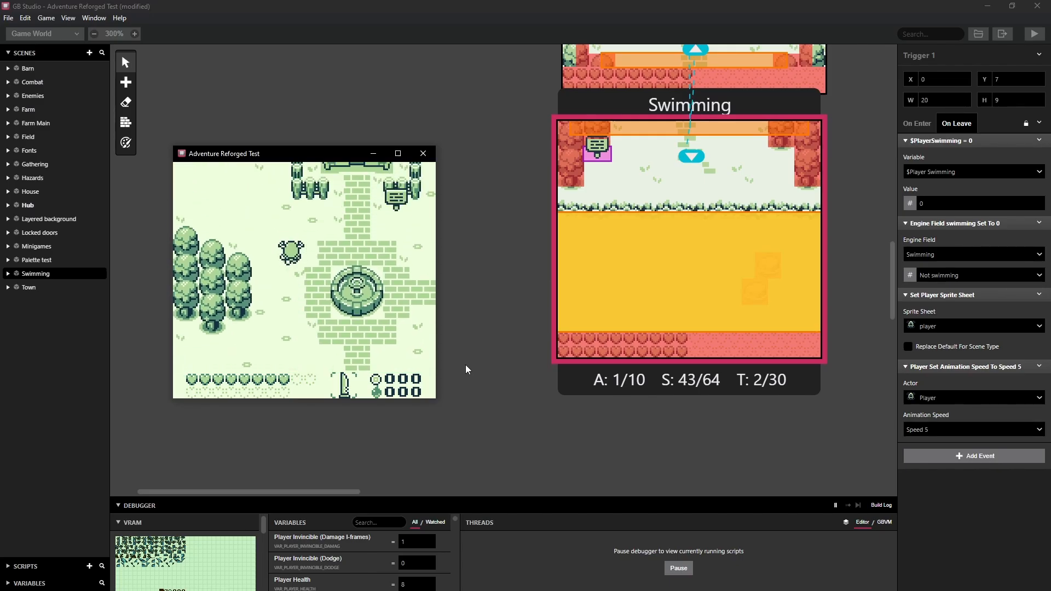
pyautogui.press('Right')
pyautogui.press('Down')
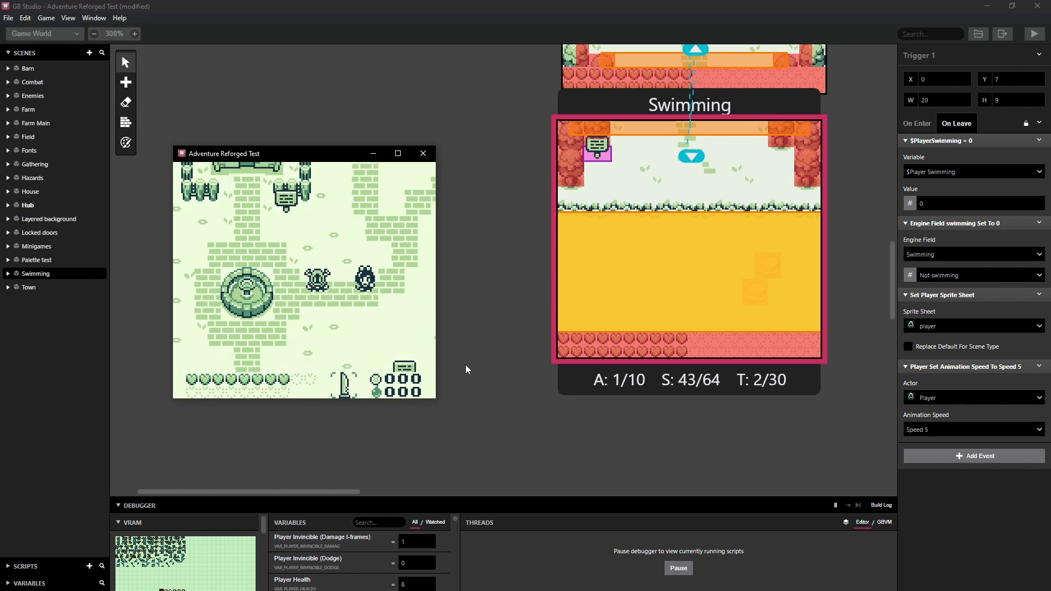
# Walk the player southwest of the fountain, up to the house path, southeast near the sign, and back to the fountain's west side
pyautogui.press('Left')
pyautogui.press('Up')
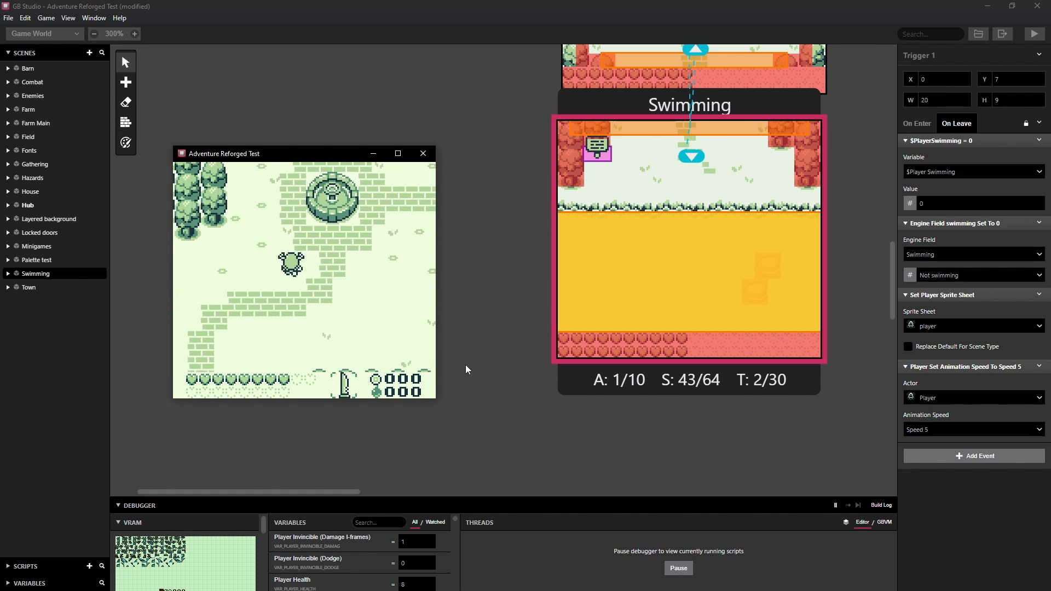
pyautogui.press('Up')
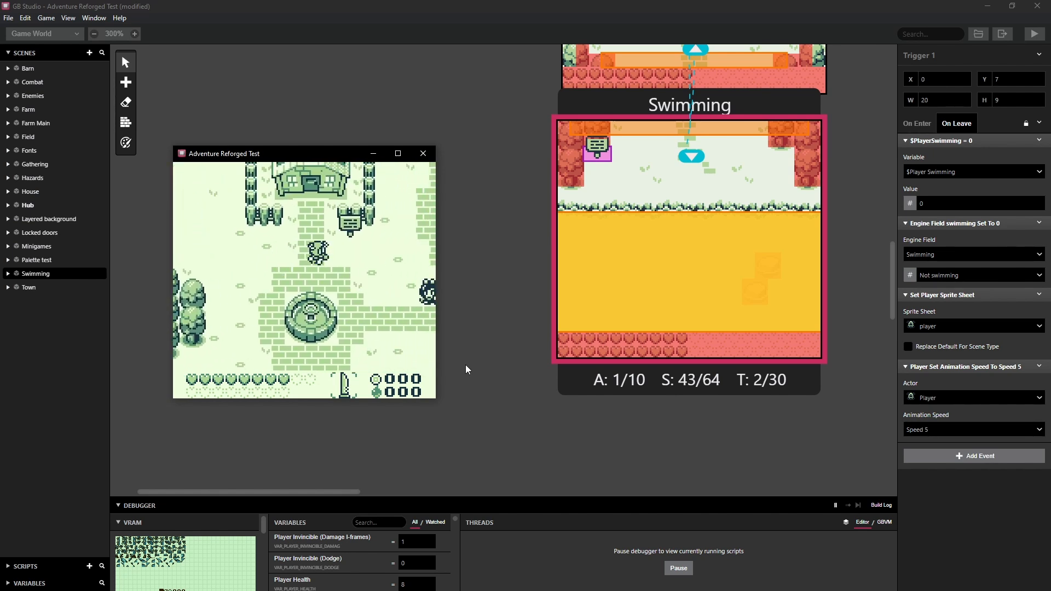
pyautogui.press('Right')
pyautogui.press('Down')
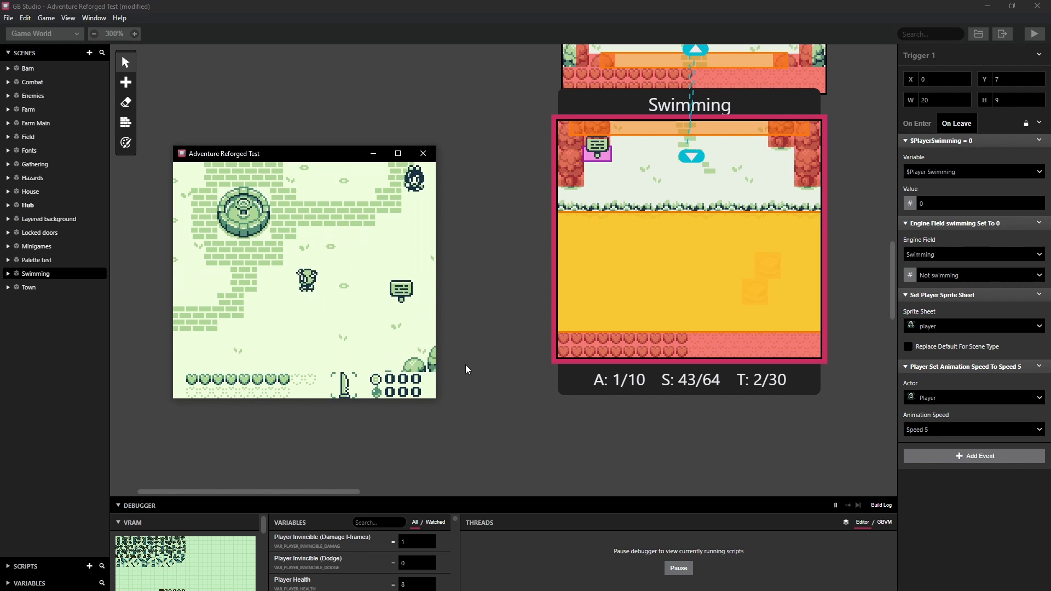
pyautogui.press('Left')
pyautogui.press('Up')
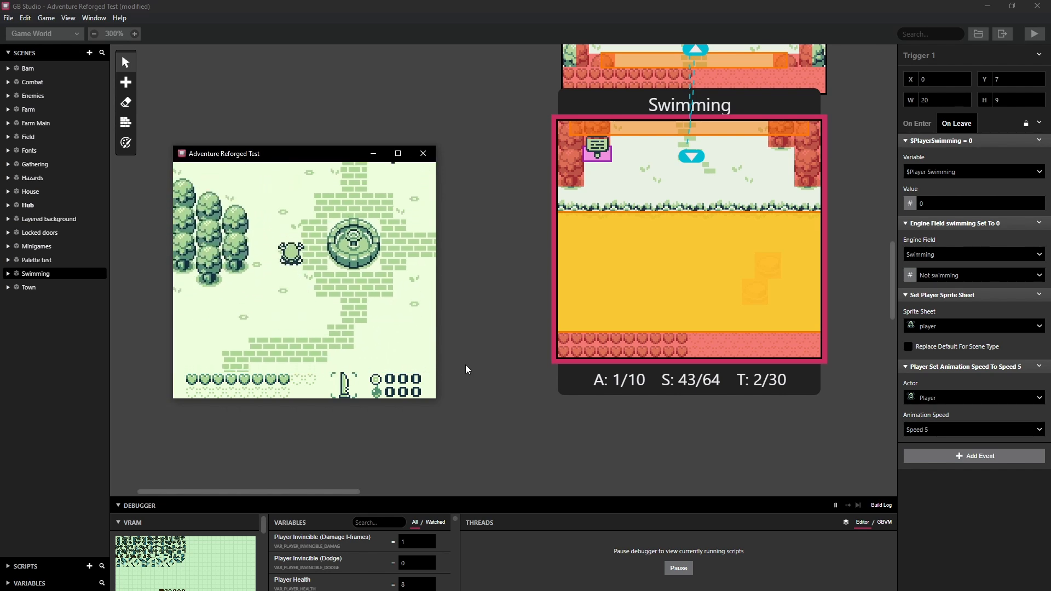